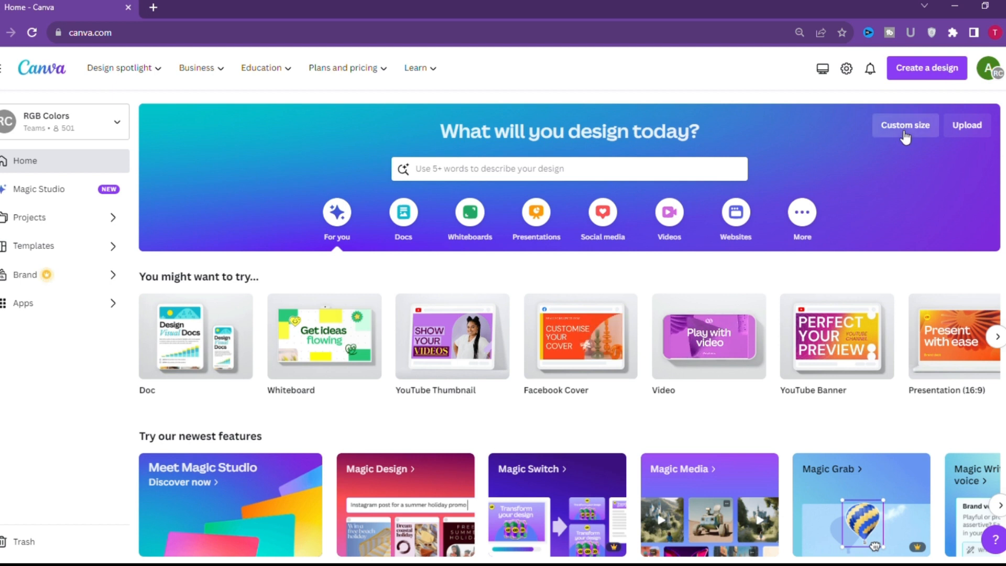
Step: Open the recent "Get first order on fiverr" YouTube thumbnail design in the browser rather than the Canva app
scroll(974, 128, down, 5)
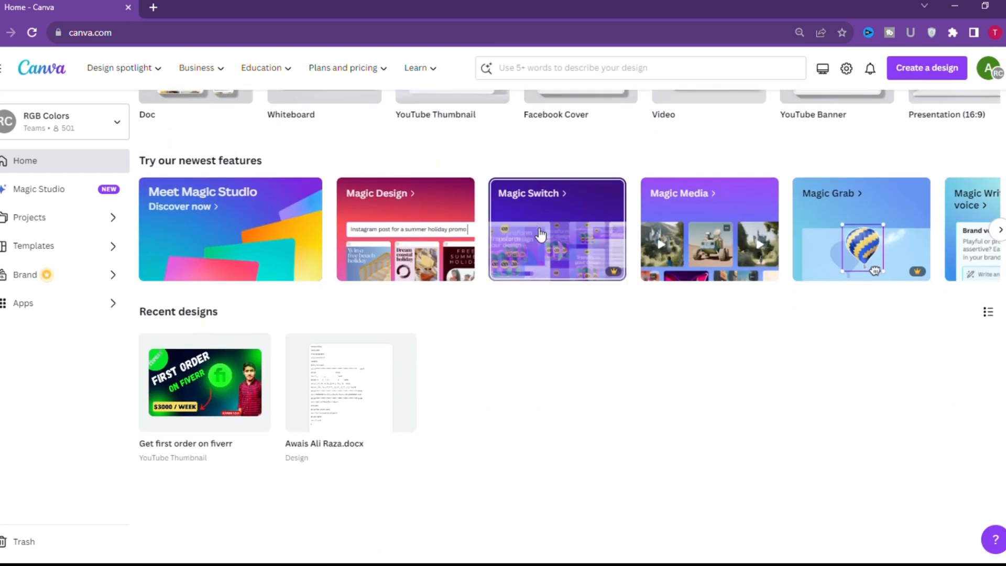
click(178, 394)
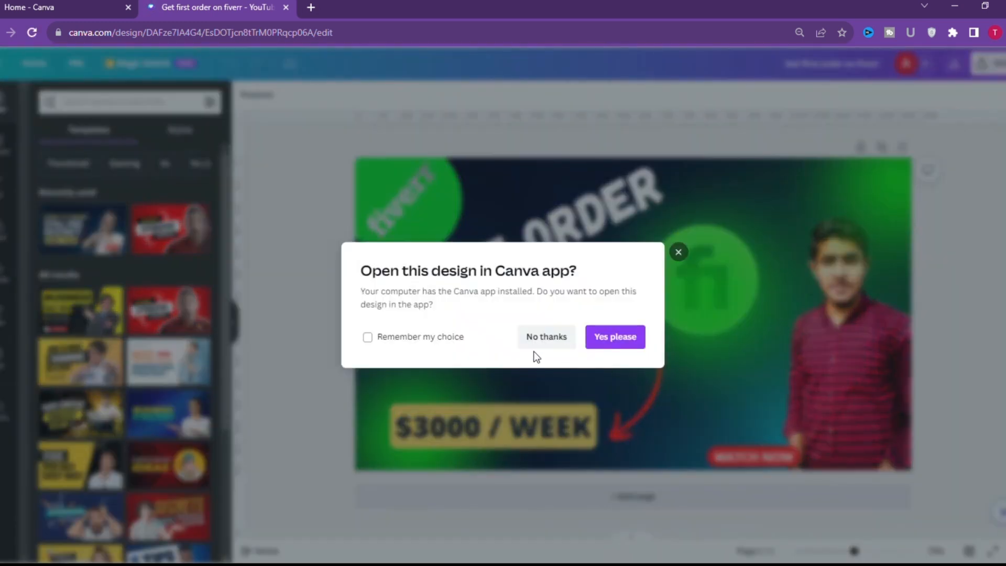
click(536, 337)
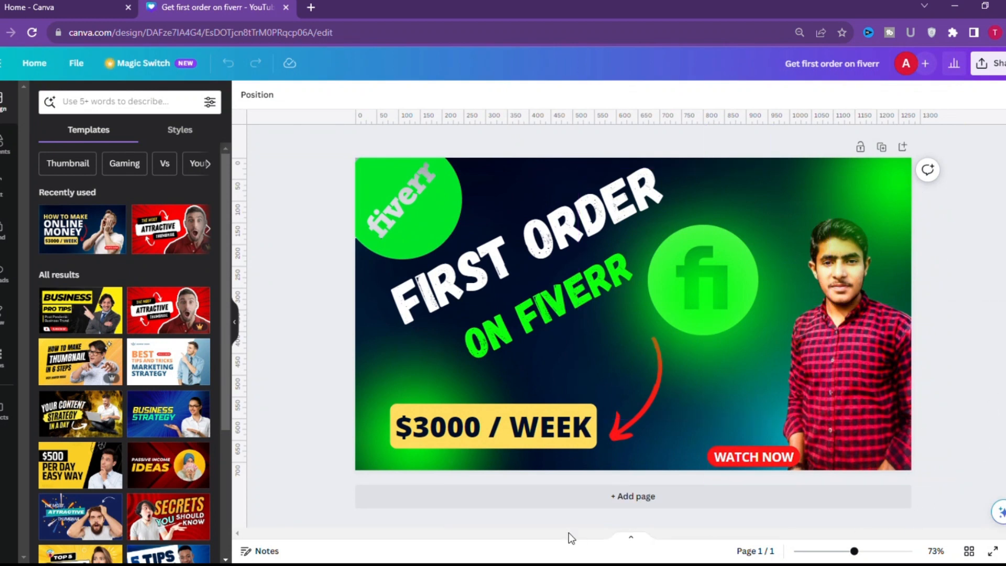
Step: Add a second page below the Fiverr thumbnail
click(608, 497)
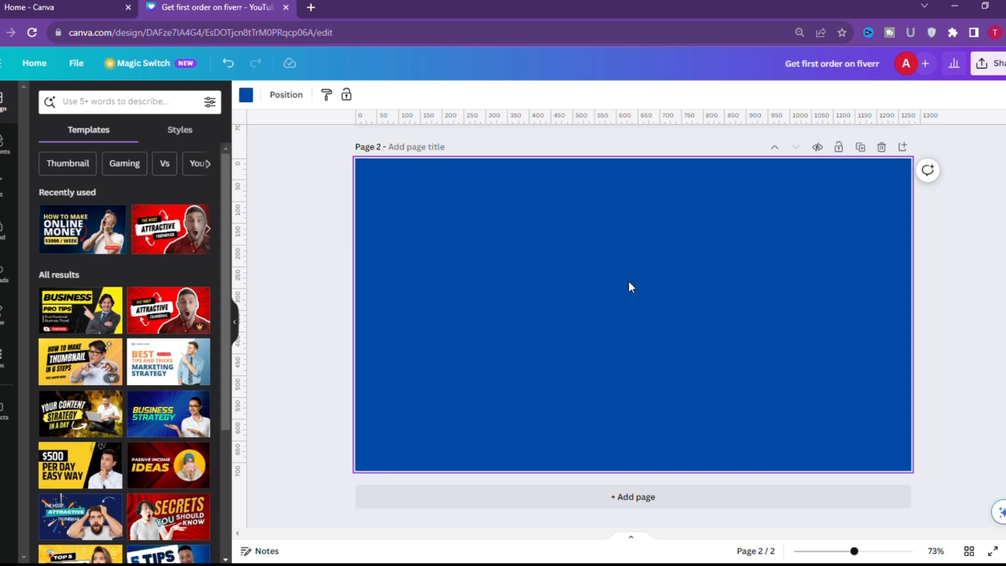
click(334, 325)
click(445, 313)
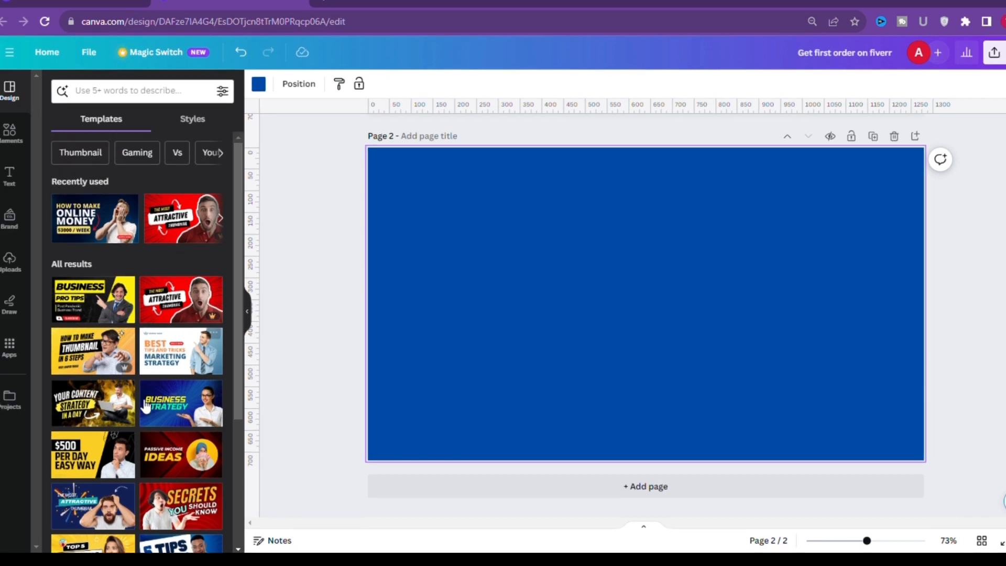
Step: Browse the suggested YouTube thumbnail templates
scroll(136, 420, down, 4)
scroll(137, 435, down, 4)
scroll(138, 440, up, 6)
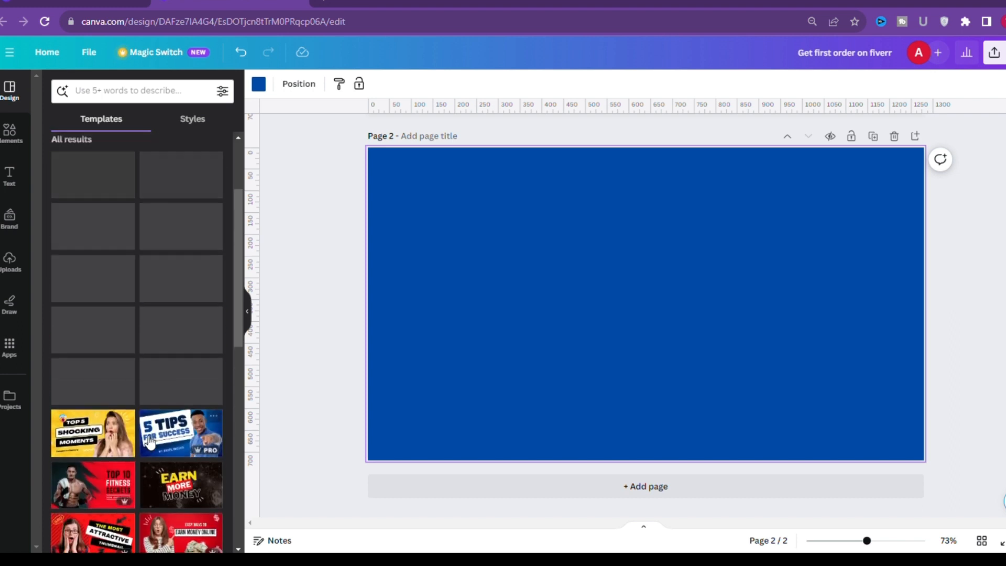
scroll(148, 414, up, 1)
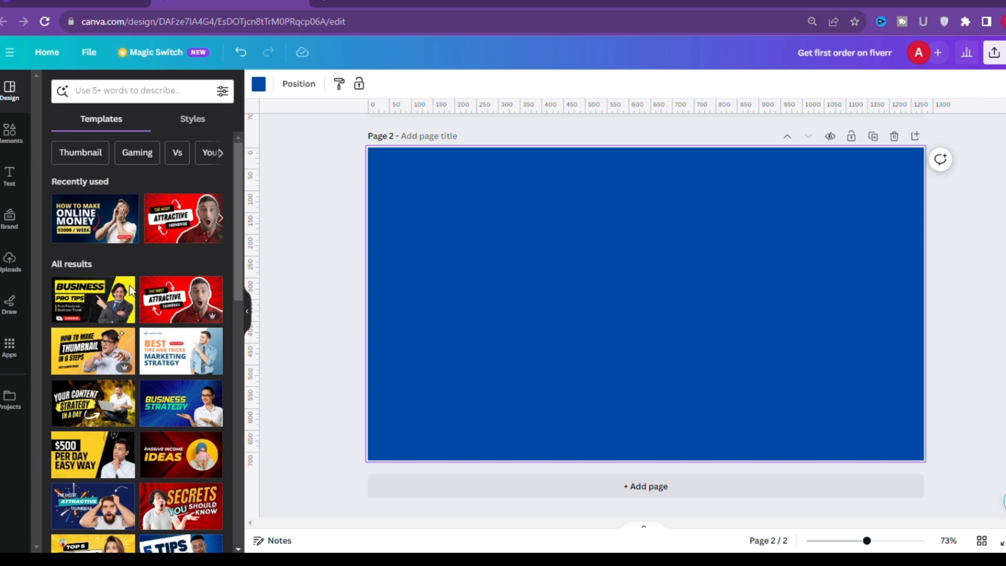
scroll(141, 362, down, 2)
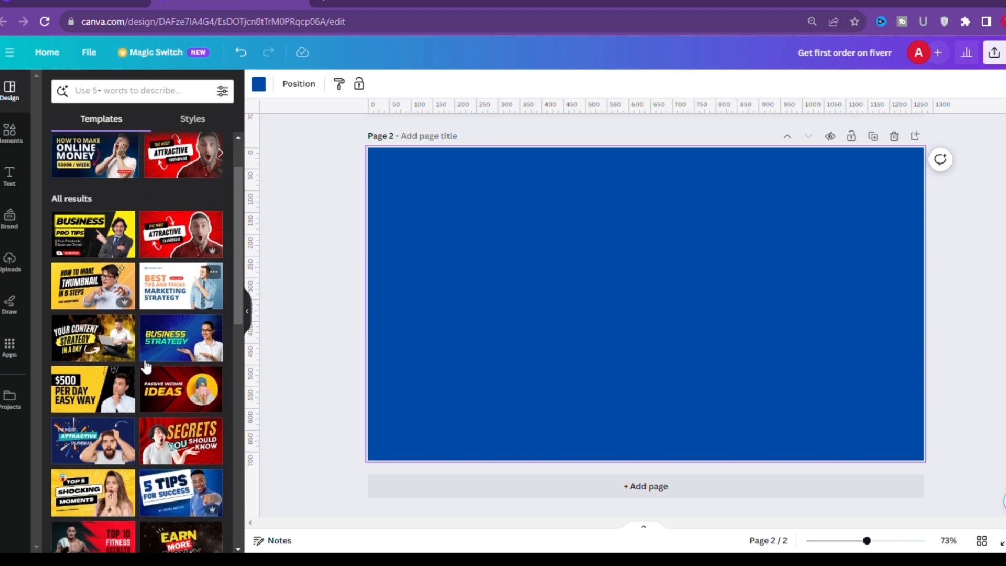
scroll(140, 360, down, 5)
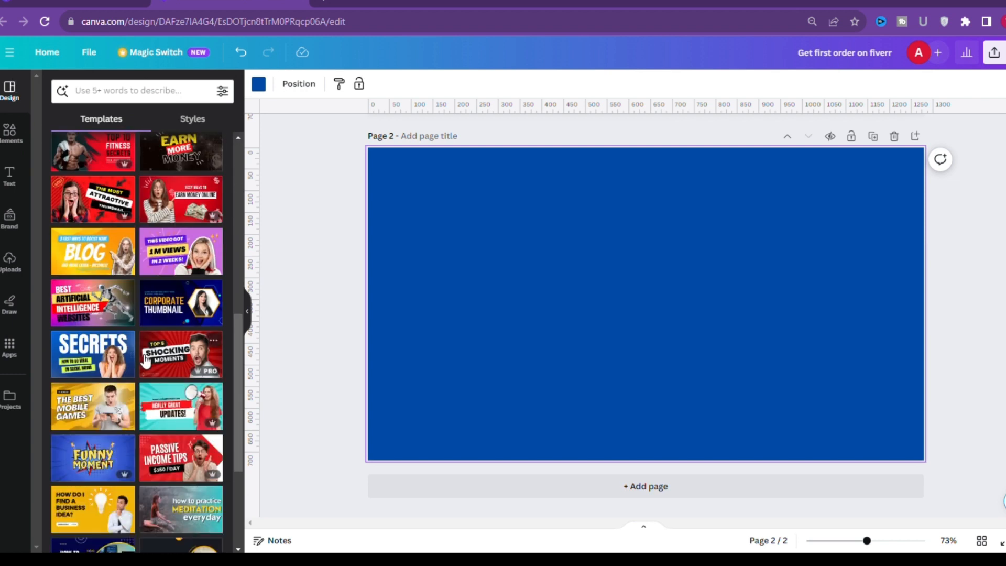
scroll(146, 360, up, 2)
Step: Search the templates for "food"
click(138, 96)
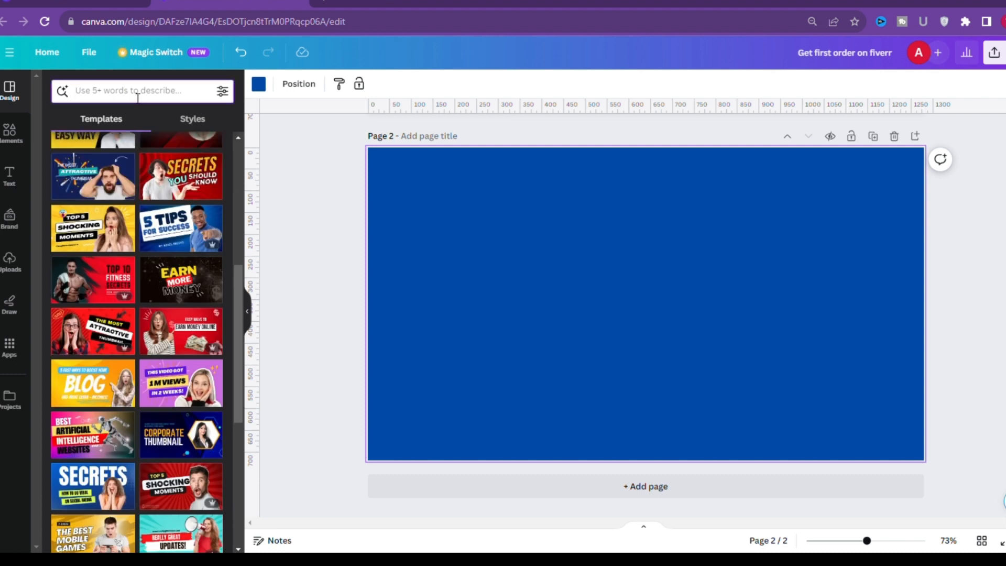
text(food)
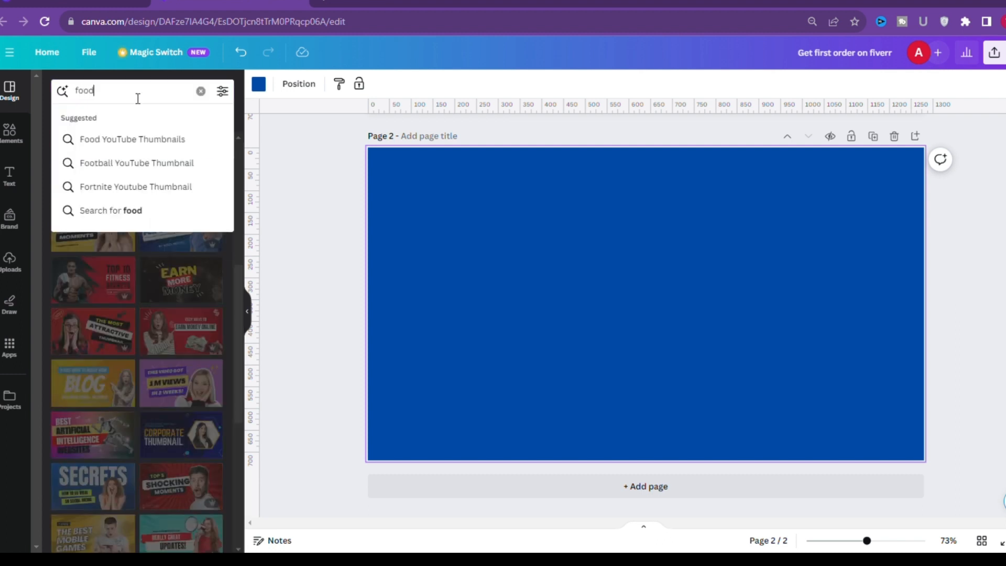
key(Return)
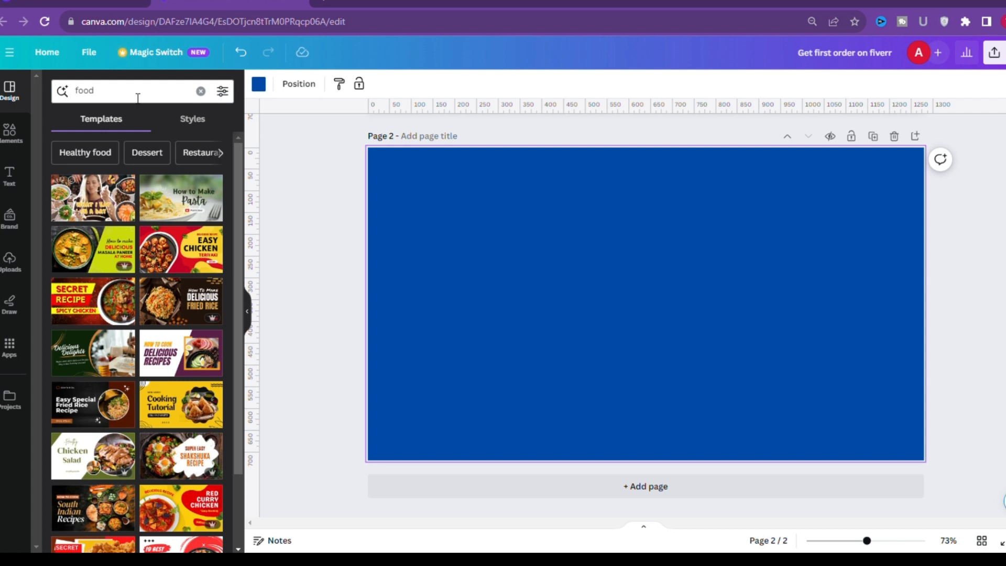
Step: Replace the template search term with "blogging" and run the search
click(138, 98)
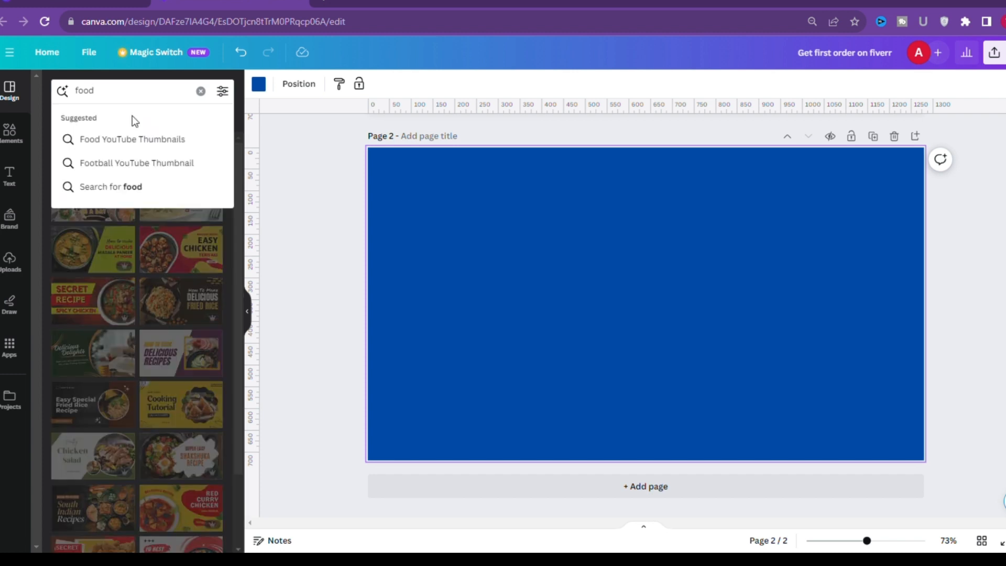
key(BackSpace)
key(BackSpace)
key(BackSpace)
key(BackSpace)
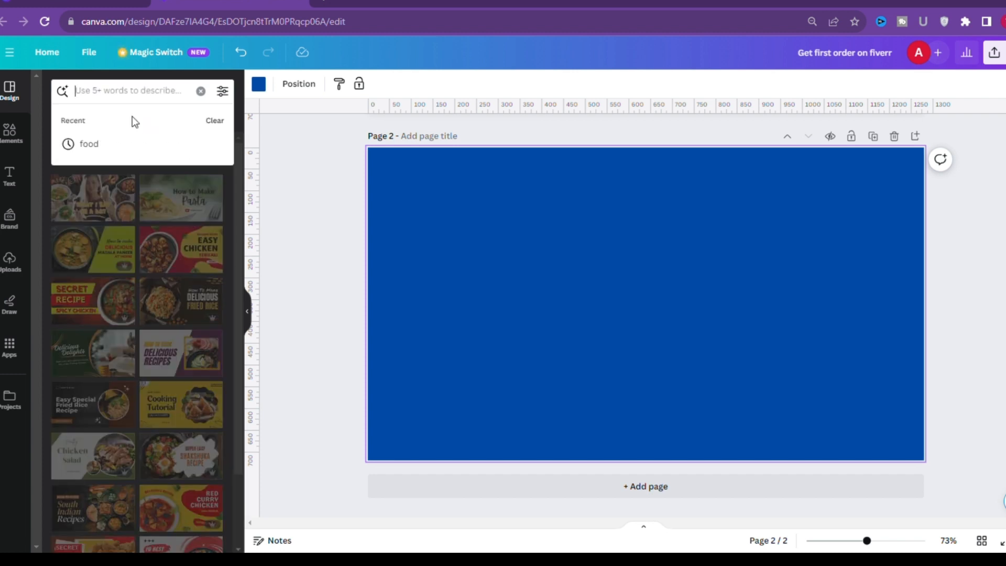
text(gu)
key(BackSpace)
key(BackSpace)
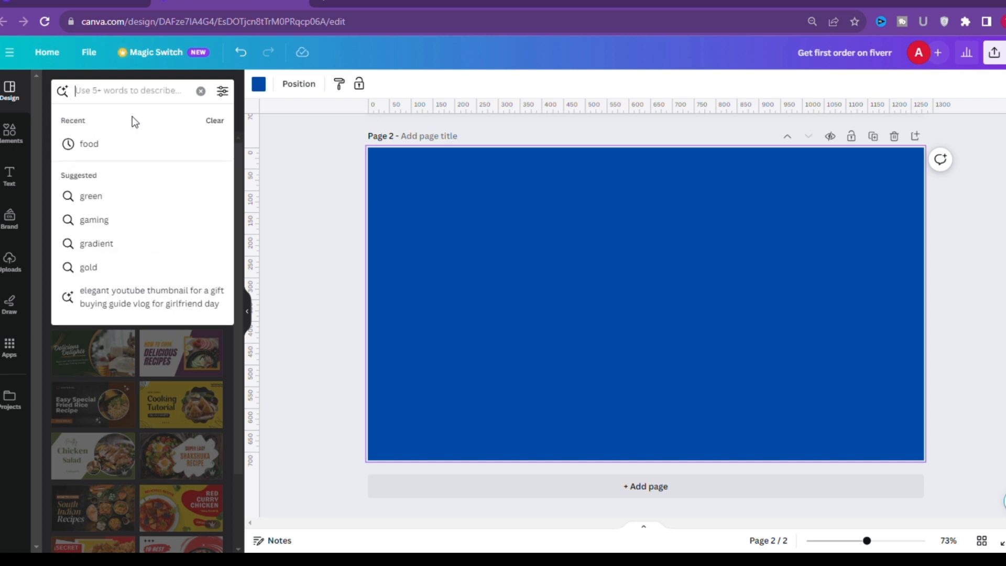
text(blogging)
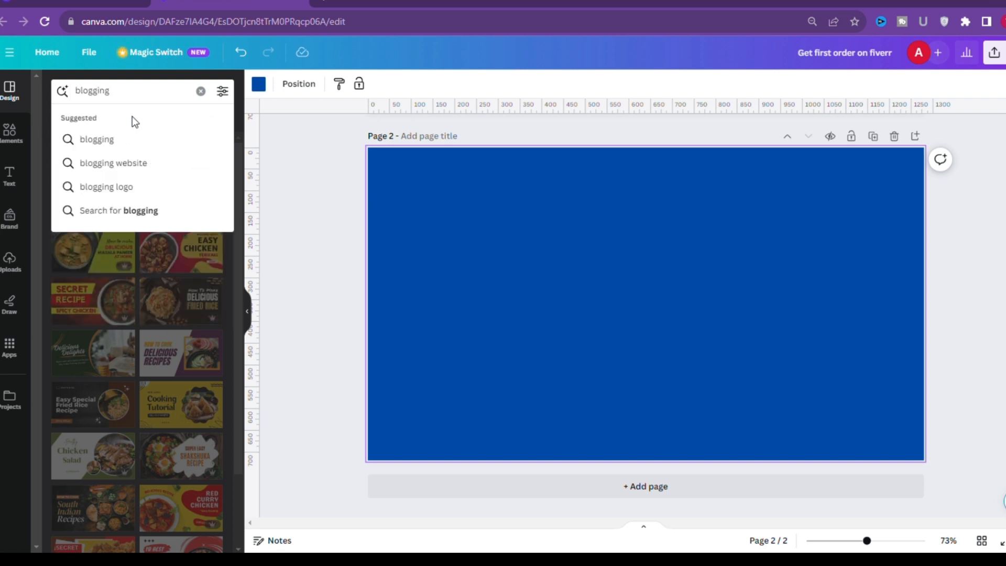
key(Return)
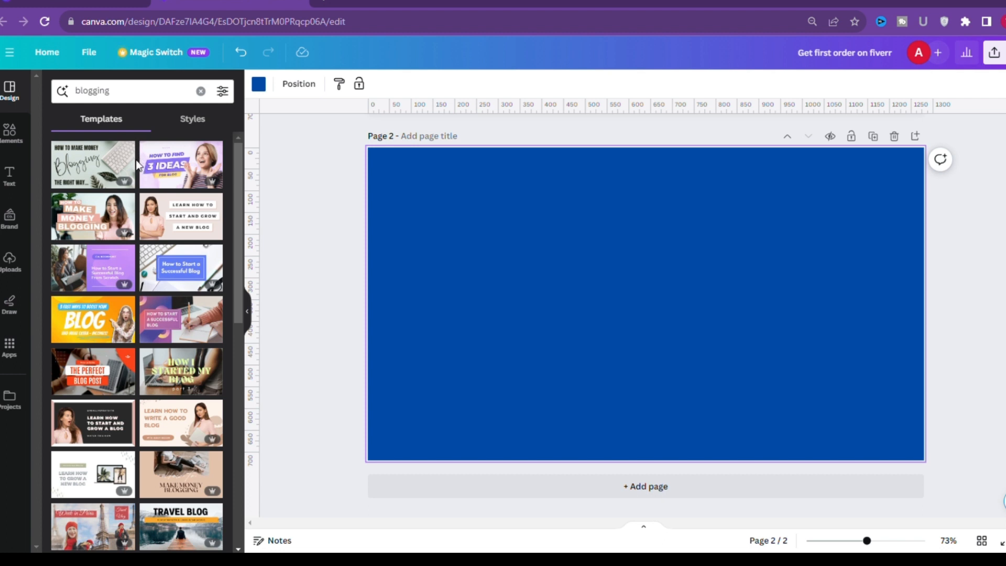
Step: Apply the first page of the Orange Travel Blog YouTube Thumbnail template to page 2
scroll(137, 165, down, 3)
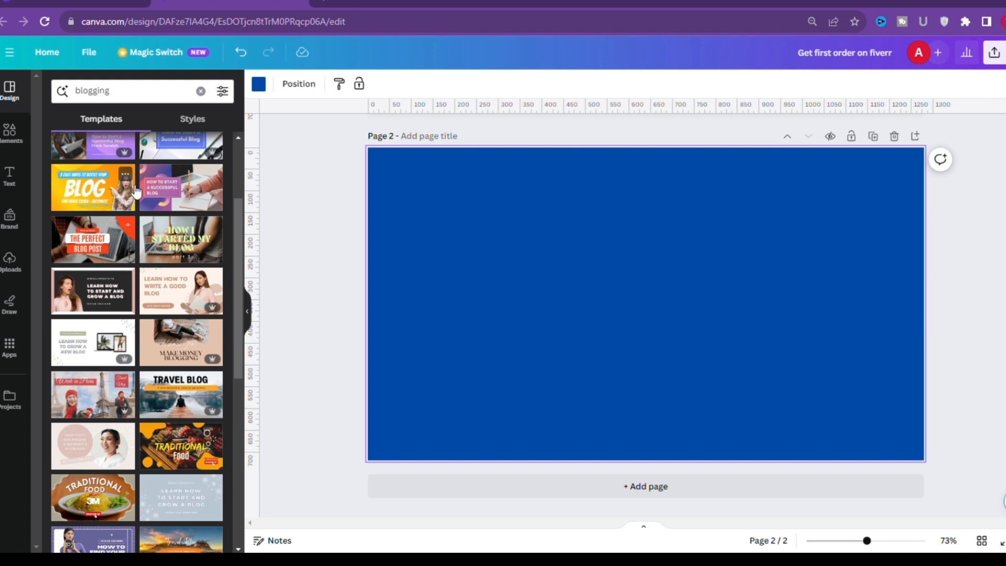
scroll(136, 194, up, 2)
scroll(136, 195, up, 2)
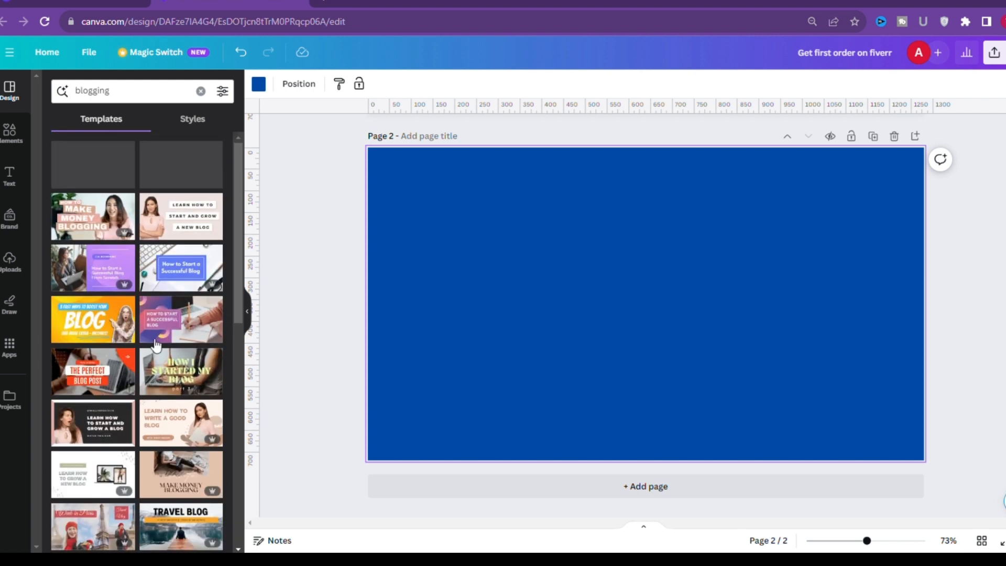
click(168, 518)
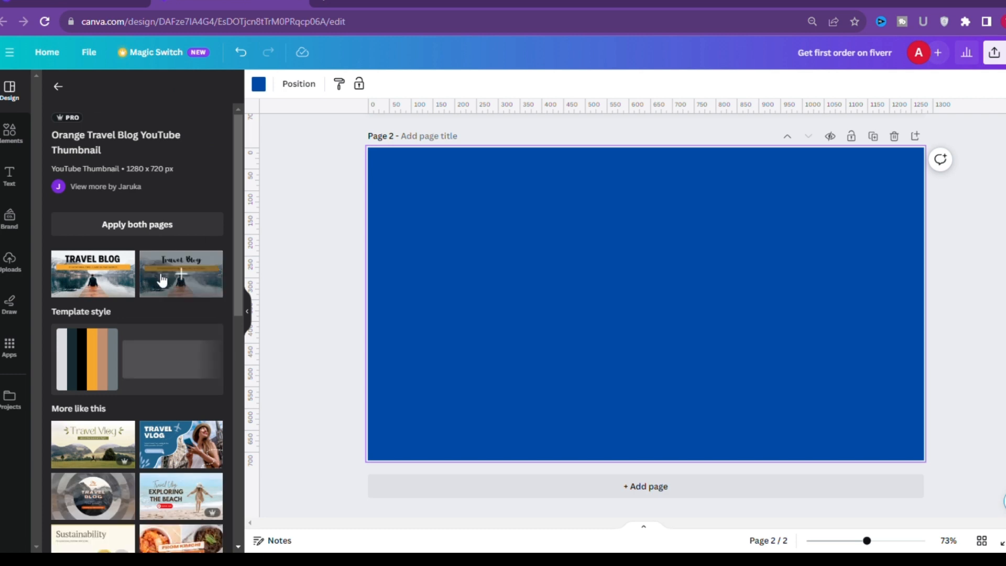
click(104, 277)
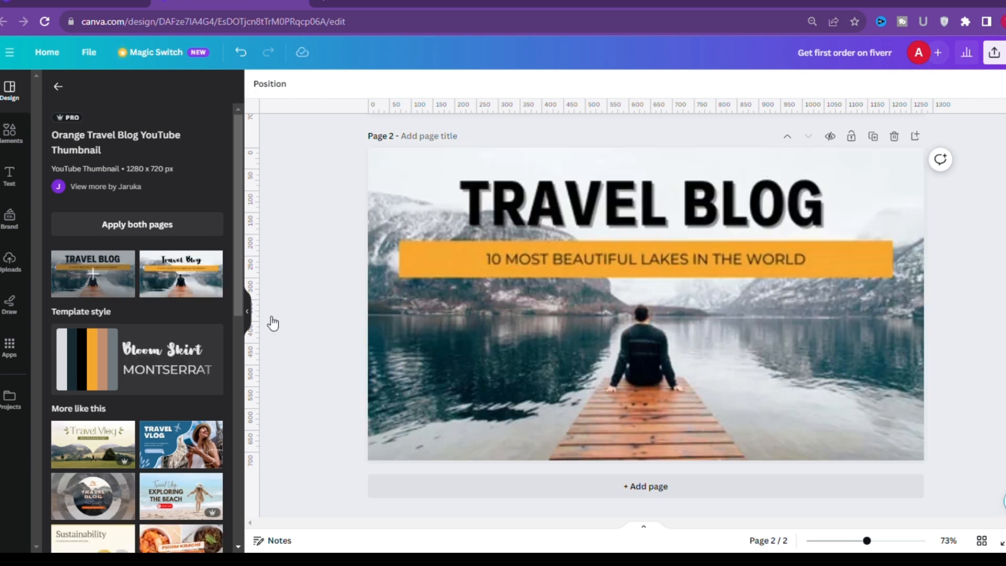
Step: Delete the original Fiverr page, keeping the Travel Blog page
scroll(521, 366, up, 1)
click(640, 434)
scroll(560, 272, down, 1)
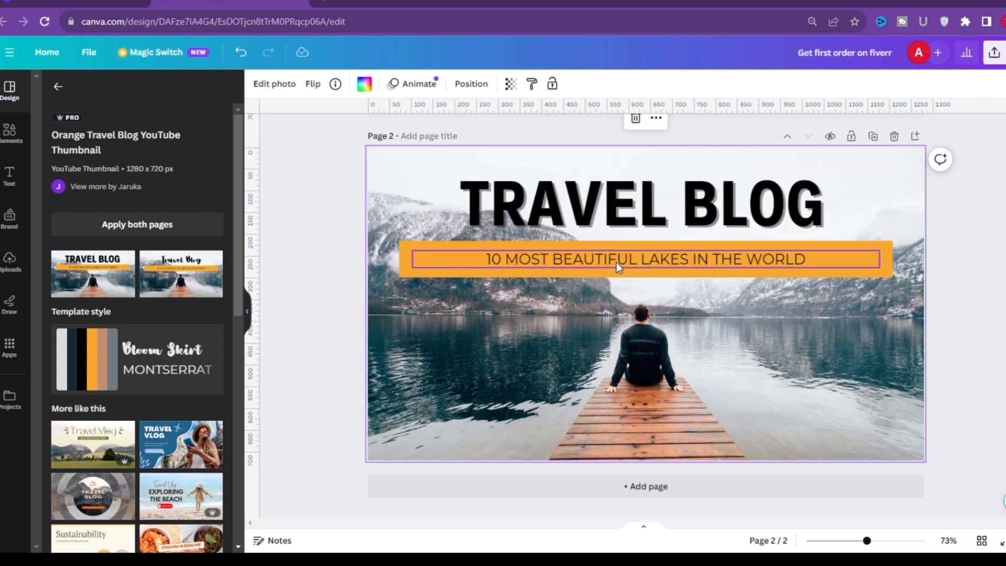
scroll(615, 262, up, 2)
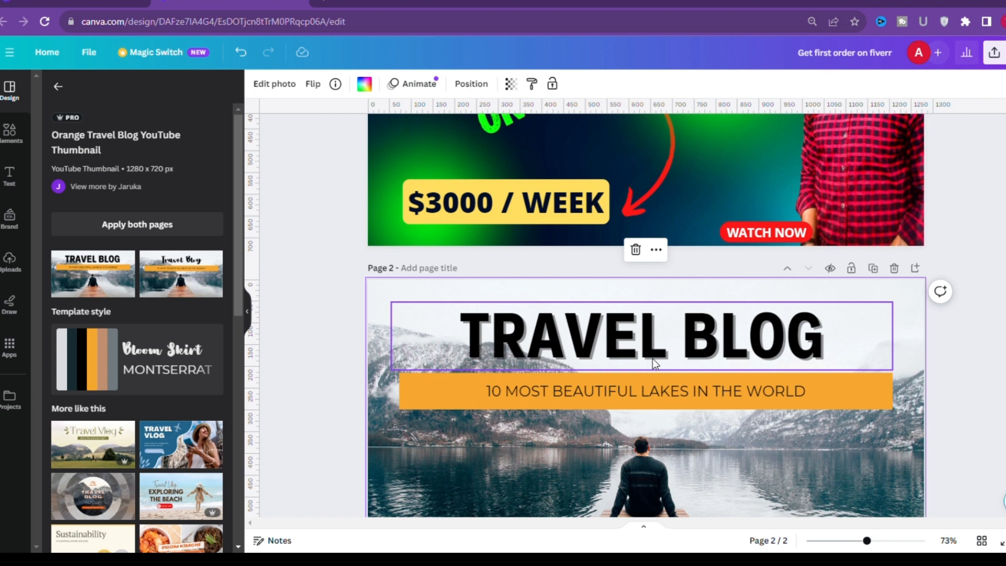
scroll(652, 358, down, 1)
click(642, 305)
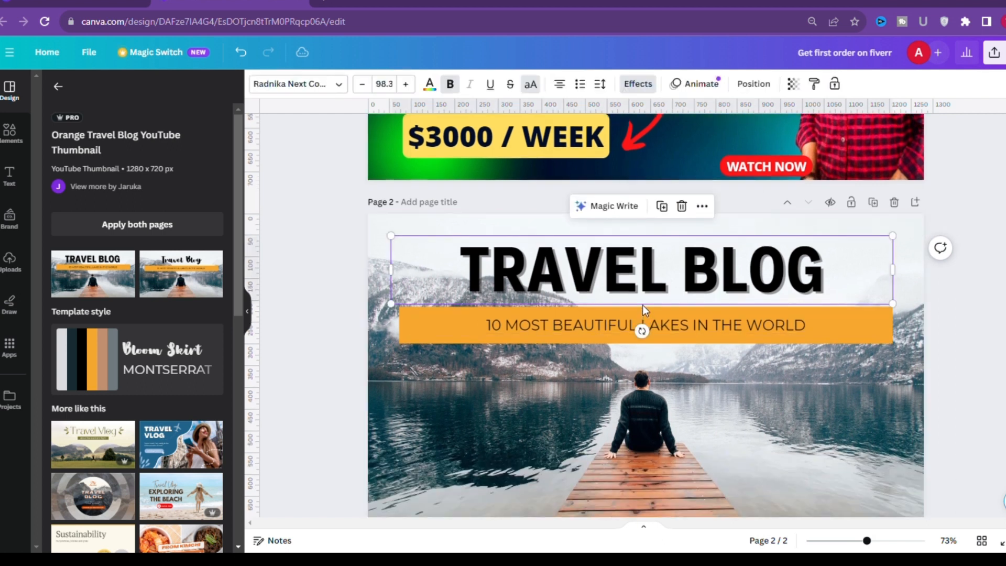
scroll(642, 305, up, 5)
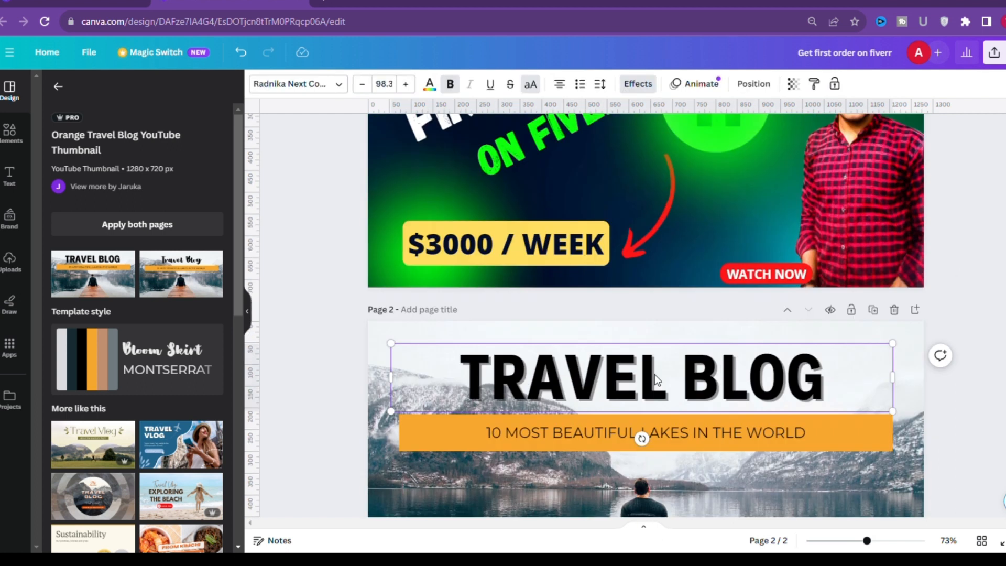
click(894, 136)
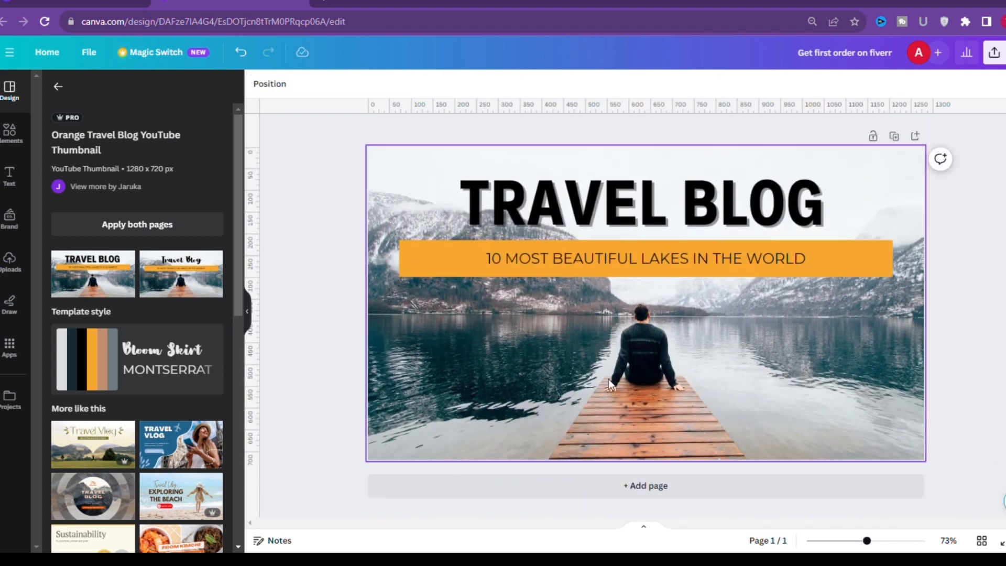
Step: Add a blank page and delete the Travel Blog page
scroll(167, 356, down, 3)
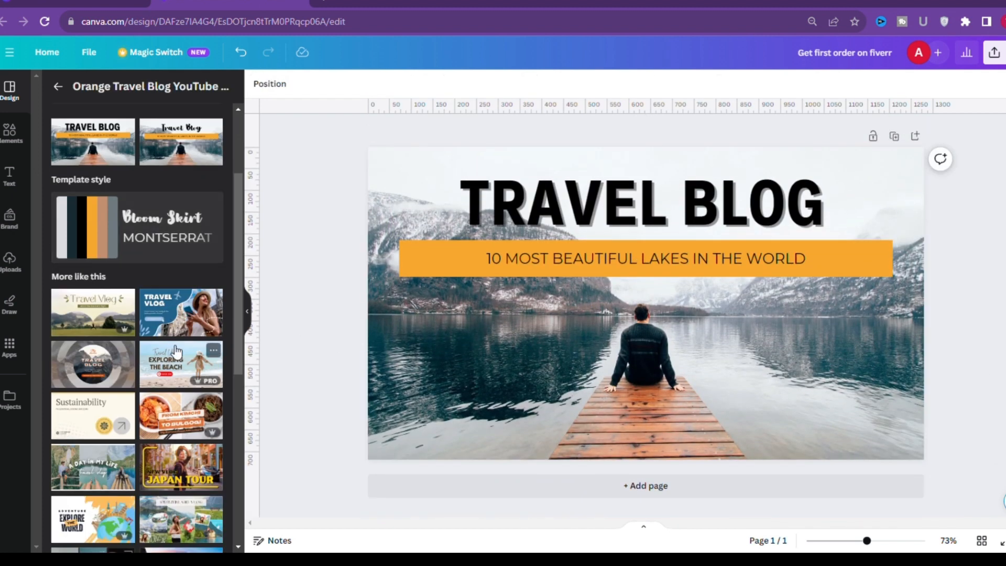
scroll(168, 357, down, 5)
click(618, 490)
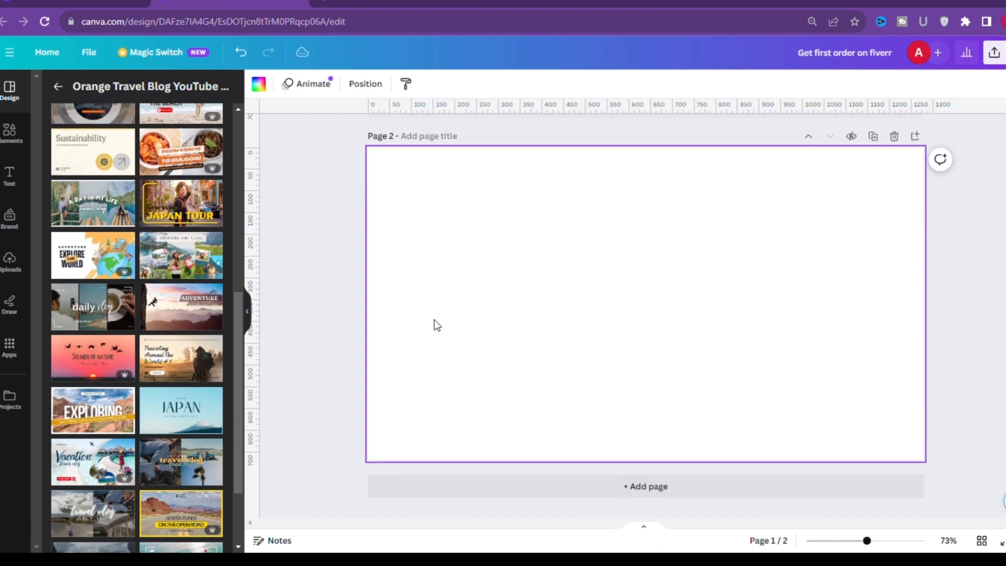
scroll(471, 293, up, 5)
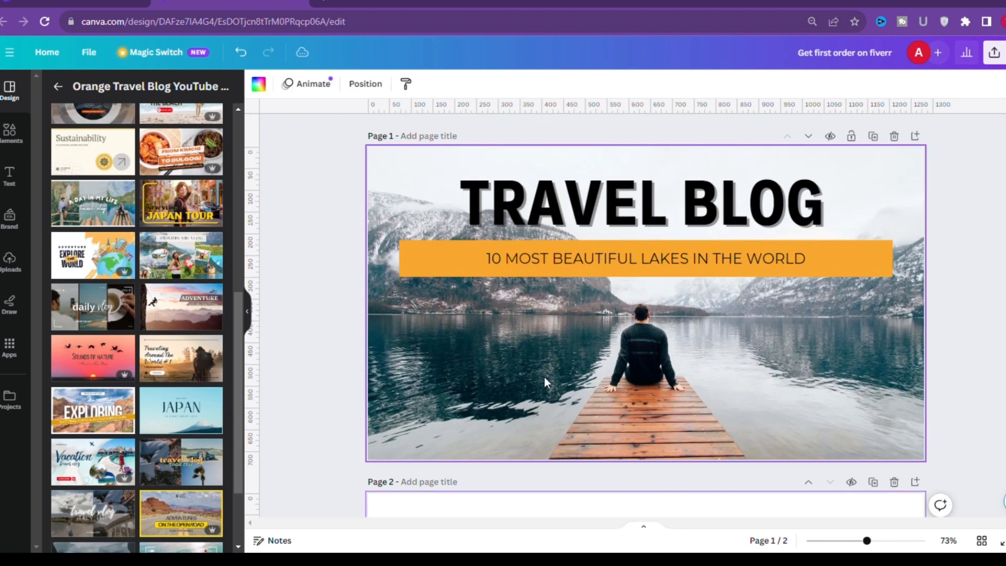
click(894, 136)
Step: Clear the template search and apply the recently used "How to make online money" thumbnail template to the blank page
click(58, 87)
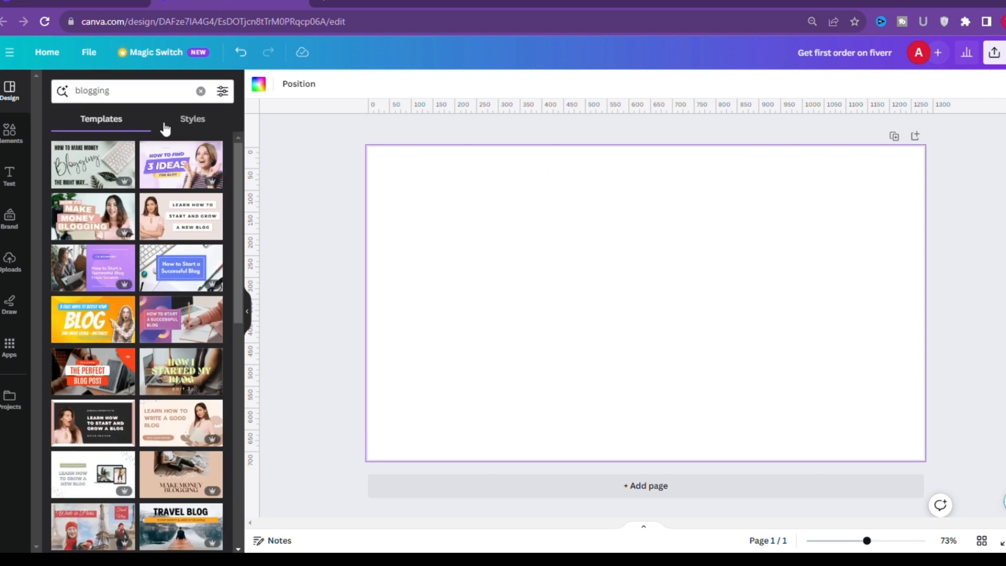
click(200, 92)
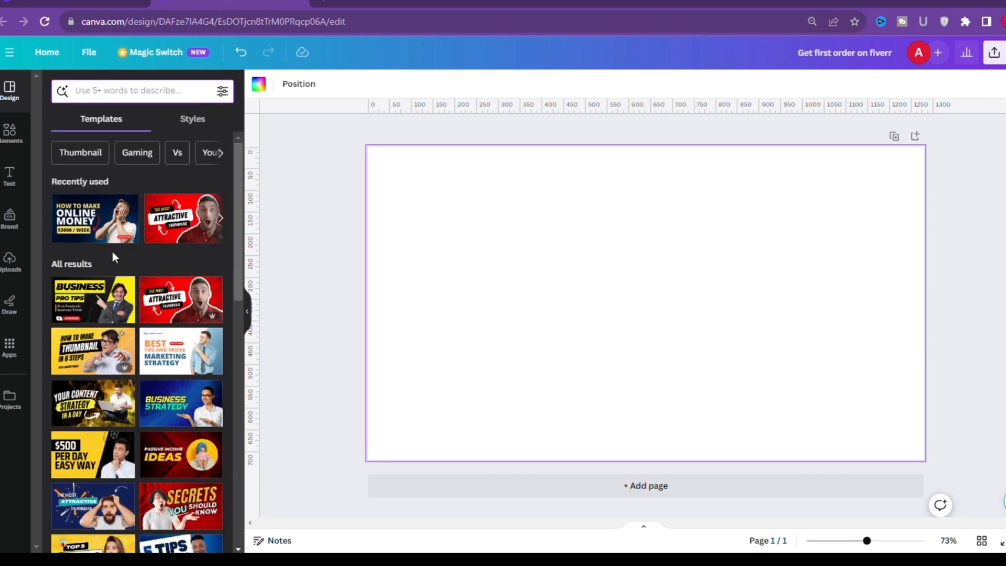
click(113, 219)
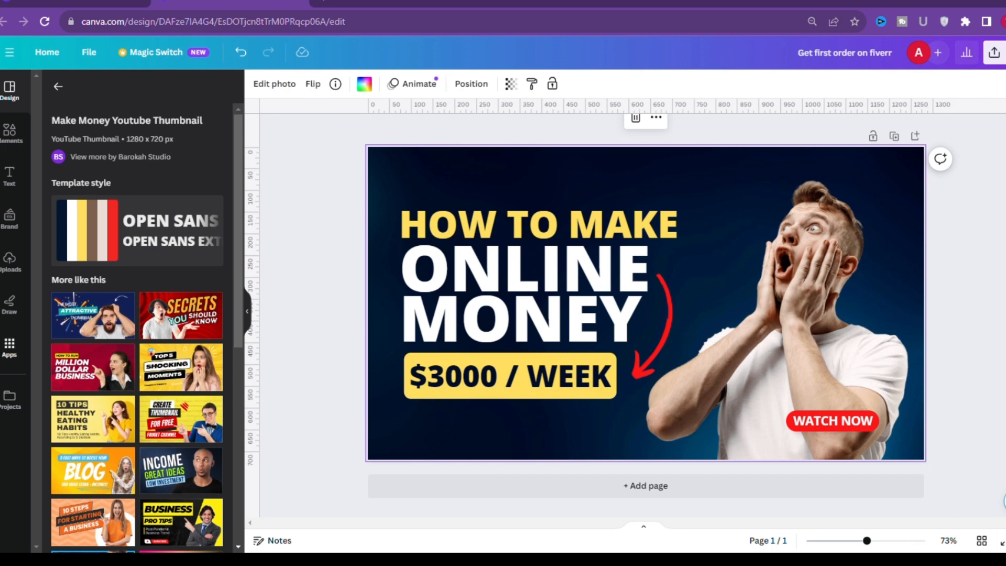
Step: Replace the shocked man's photo with the uploaded transparent cut-out of the man in the red checked shirt, positioned beside the text
click(11, 260)
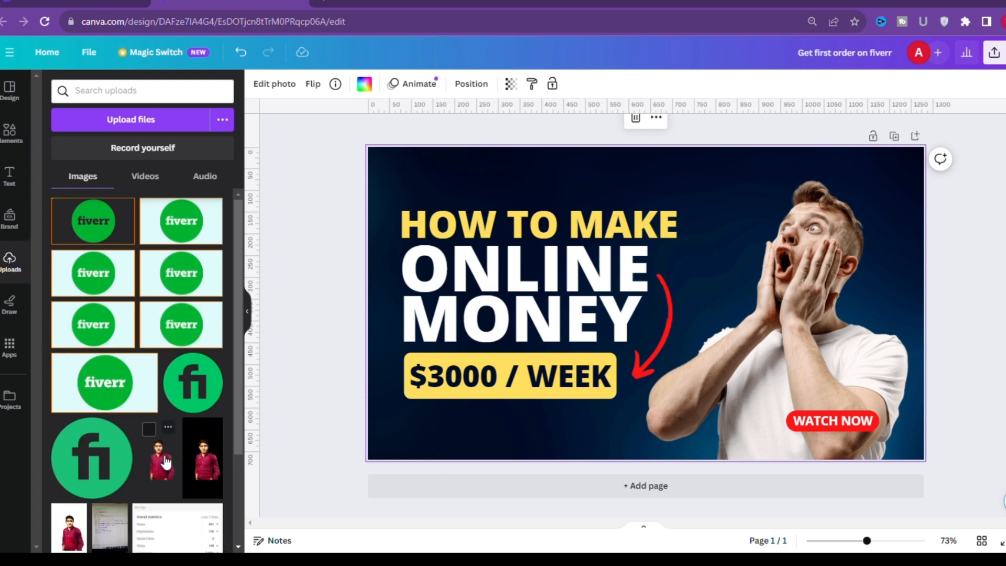
drag(173, 437, 723, 320)
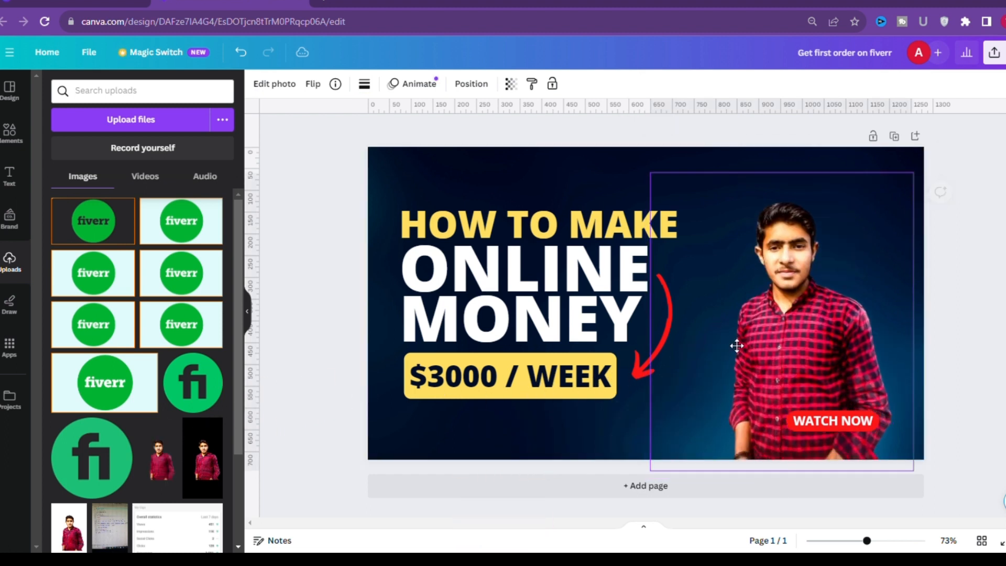
click(731, 337)
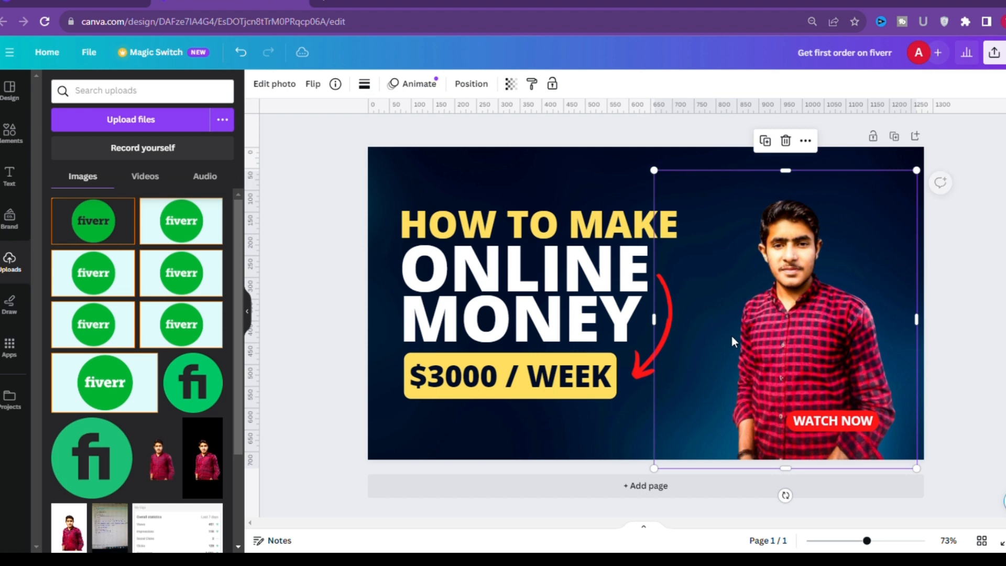
Step: Delete the WATCH NOW text and its red rounded background, and shift the man's photo closer to the thumbnail's right edge
click(993, 367)
drag(891, 356, 847, 399)
click(835, 425)
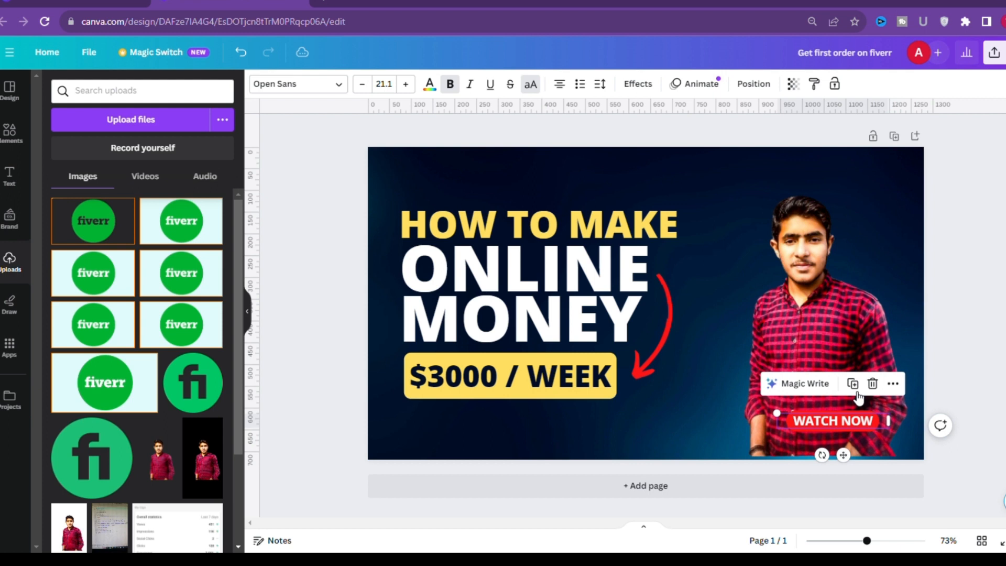
key(Delete)
click(848, 426)
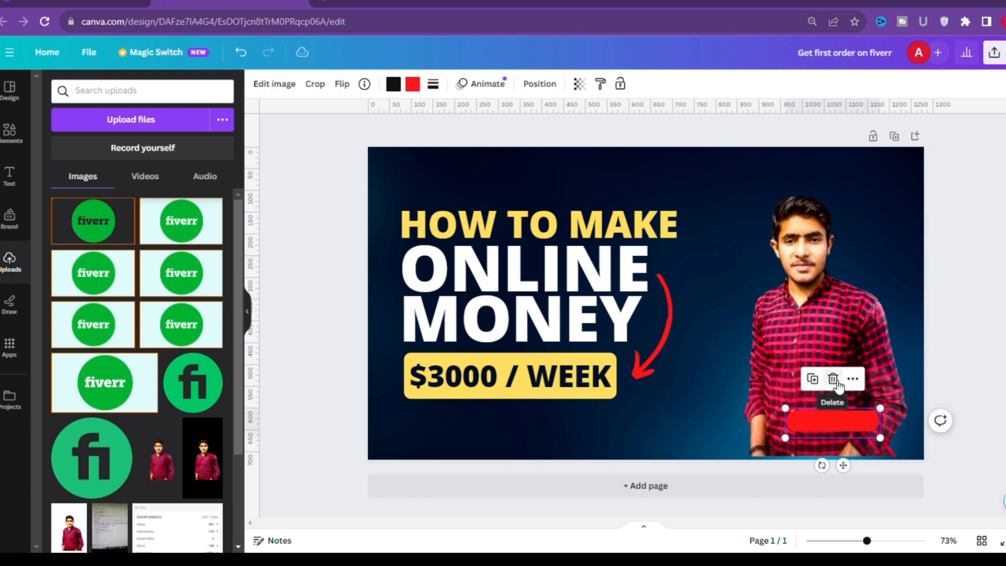
click(831, 377)
drag(815, 436, 828, 445)
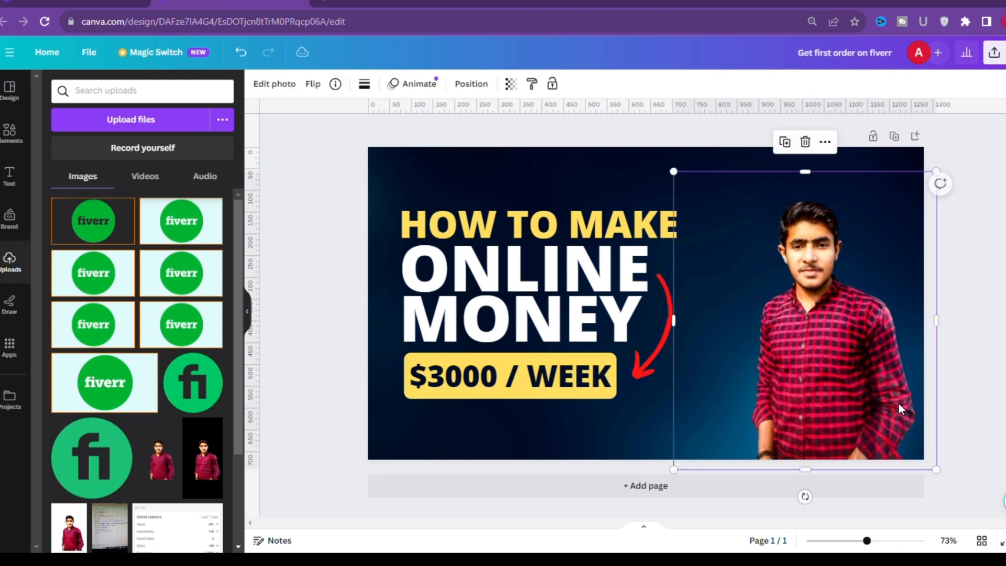
click(969, 385)
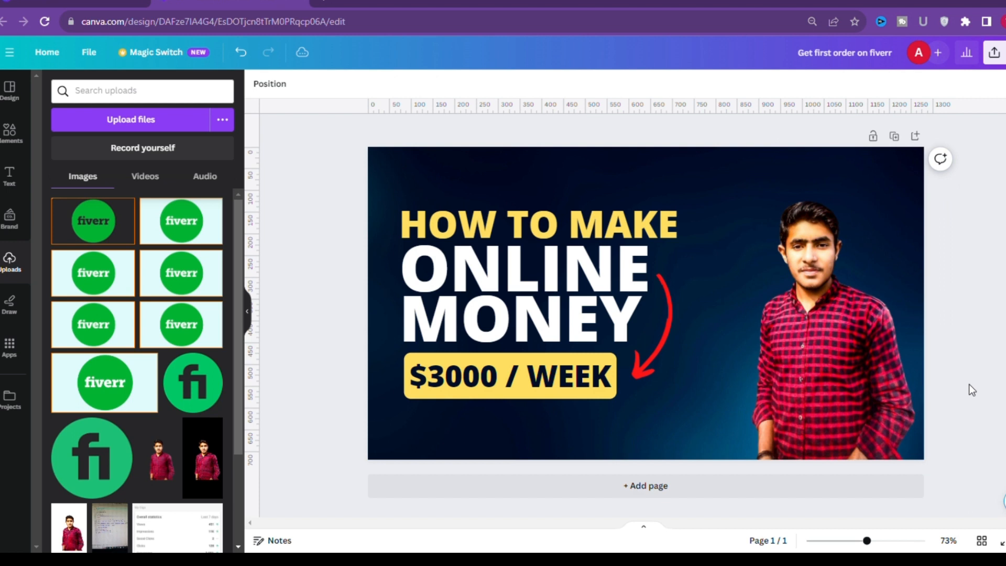
Step: Try yellow, red #ff1616, dark navy #010d29 and blue from the document colours as the thumbnail's background
click(592, 171)
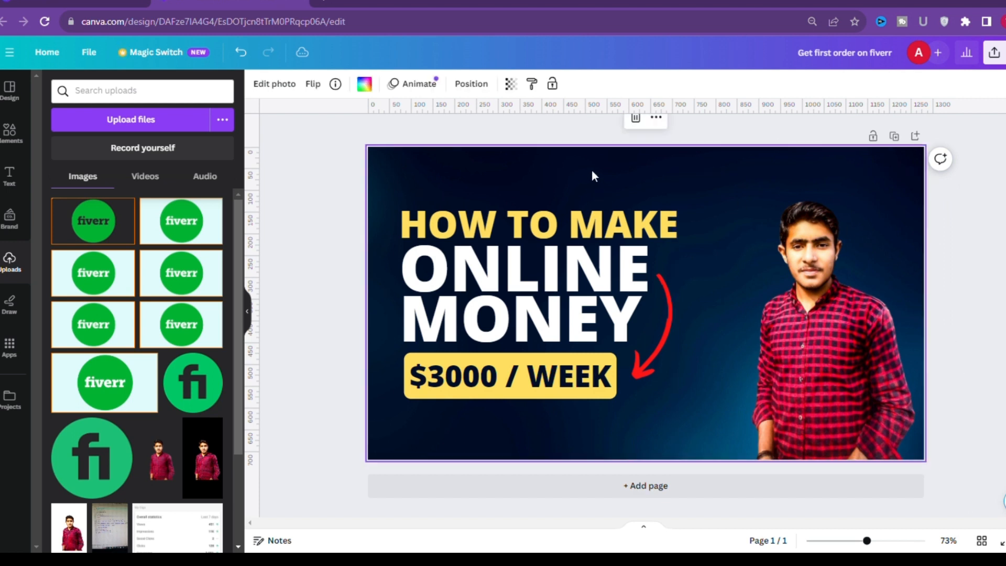
click(365, 84)
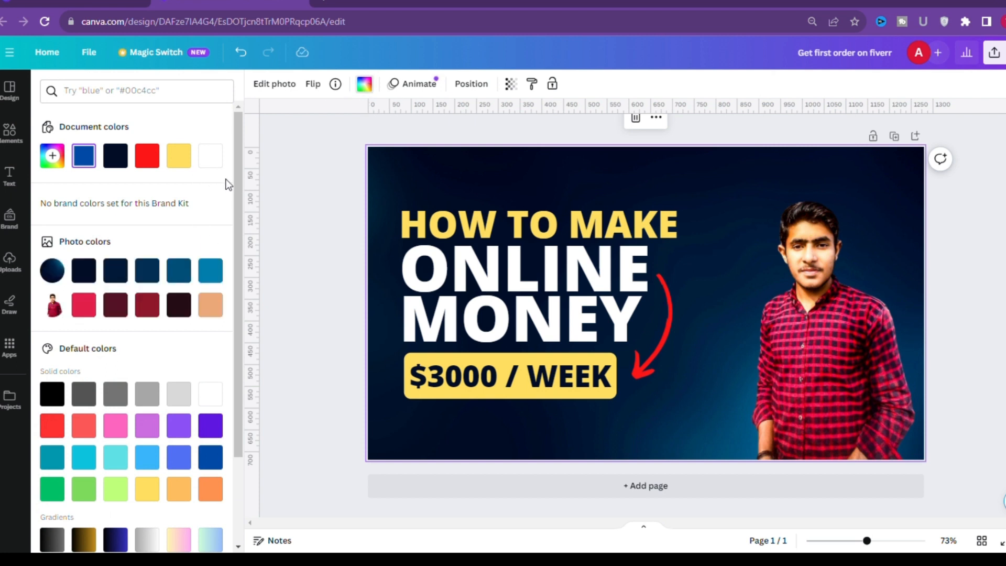
click(185, 164)
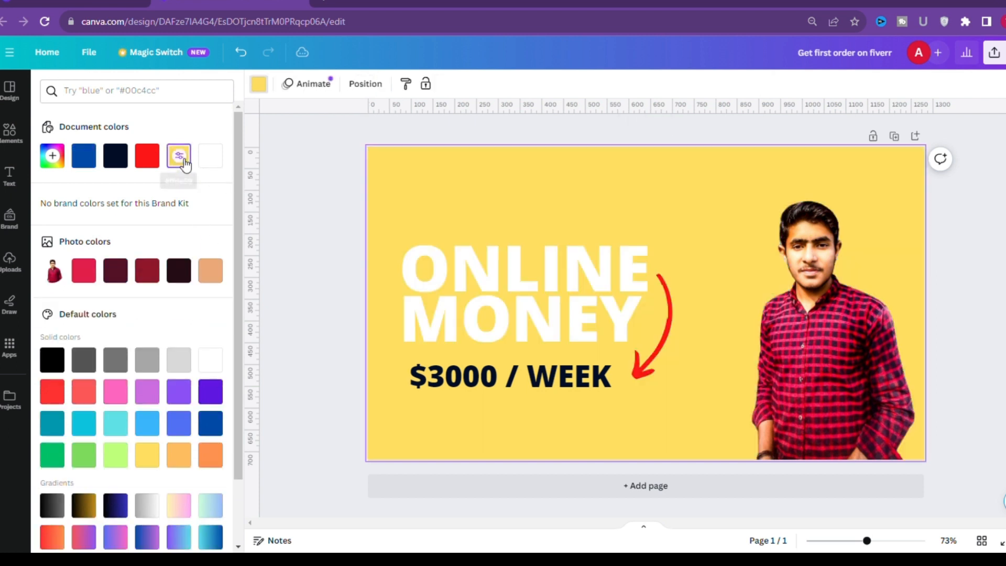
click(158, 158)
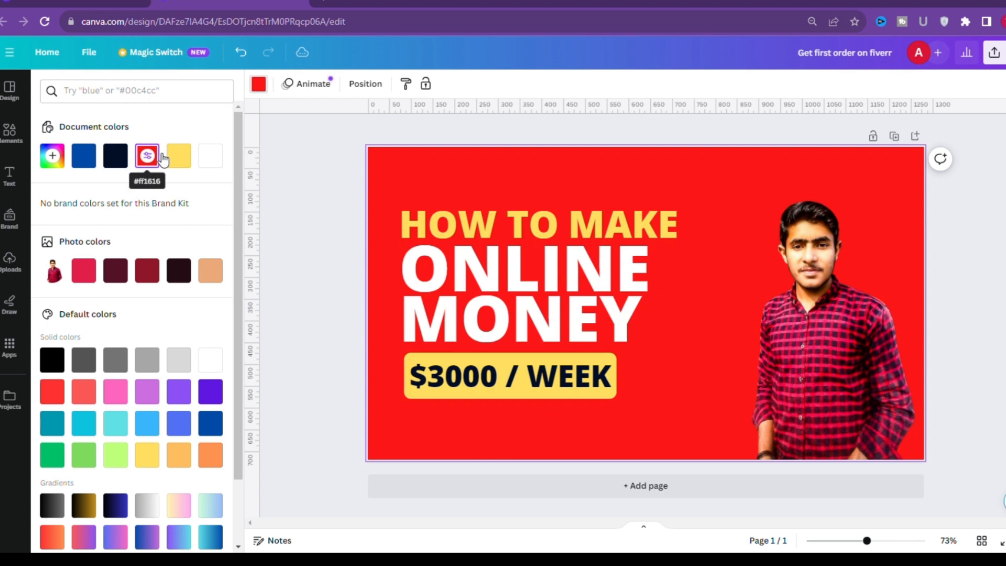
click(120, 159)
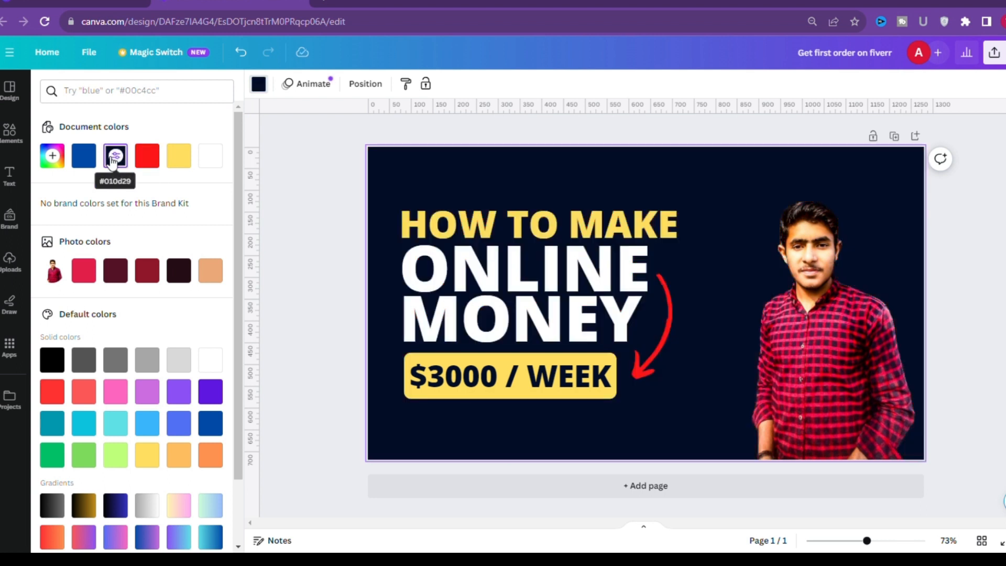
click(84, 158)
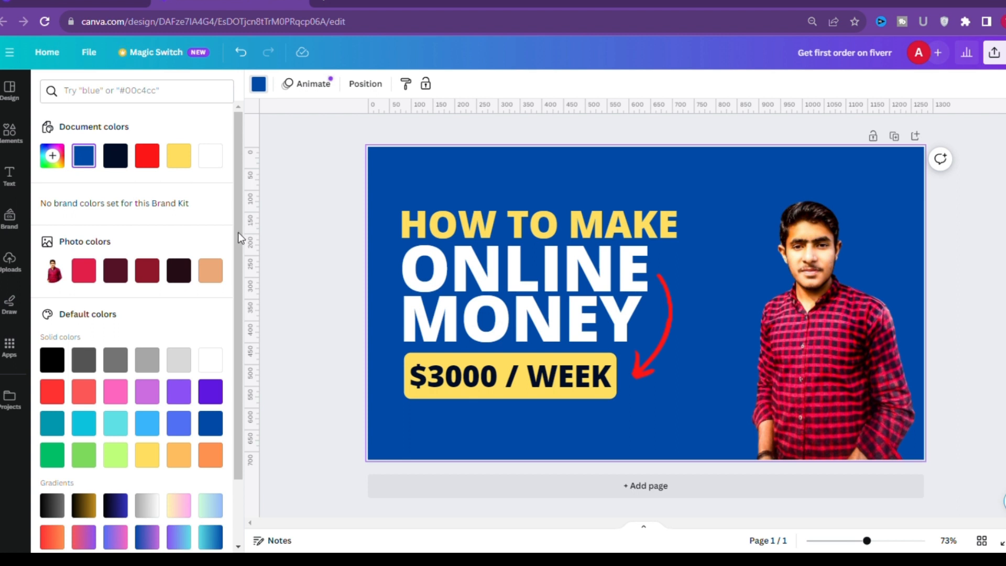
Step: Undo the background colour changes to restore the original dark blue background image
key(ctrl+z)
key(ctrl+z)
key(ctrl+z)
key(ctrl+z)
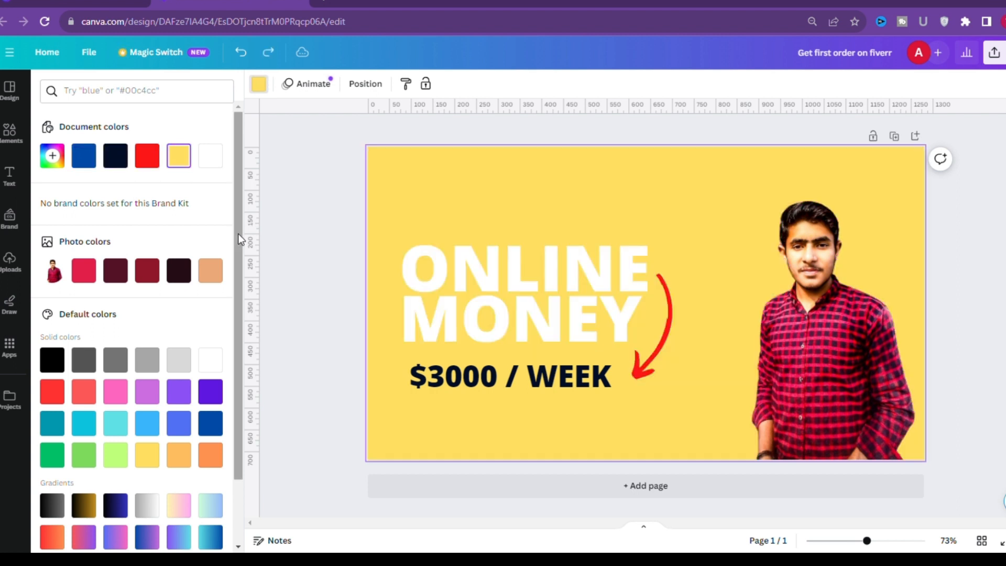
click(304, 409)
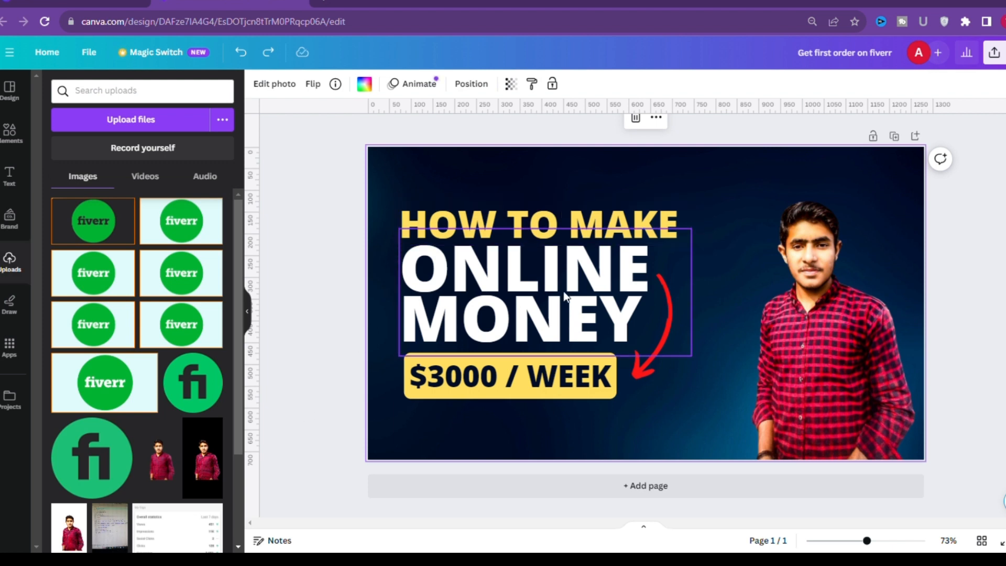
Step: Move the HOW TO MAKE heading up slightly and replace its text with GUEST POST
drag(561, 235, 558, 217)
double_click(564, 216)
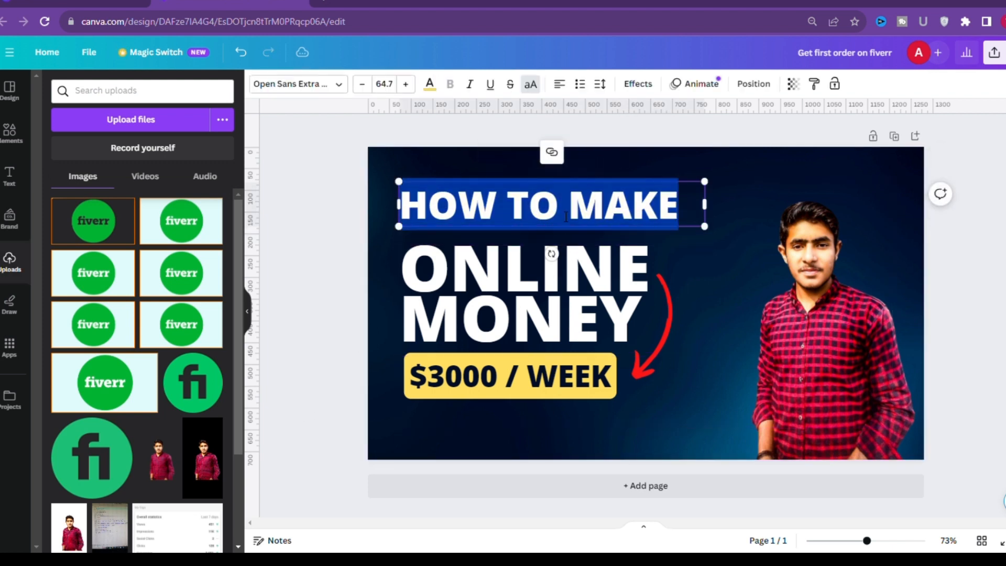
key(BackSpace)
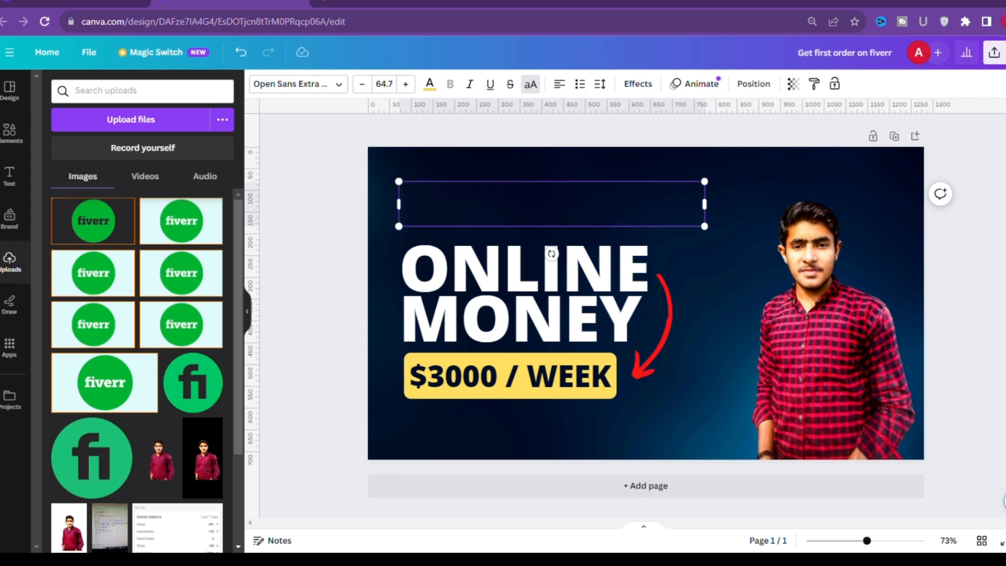
text(TRAF)
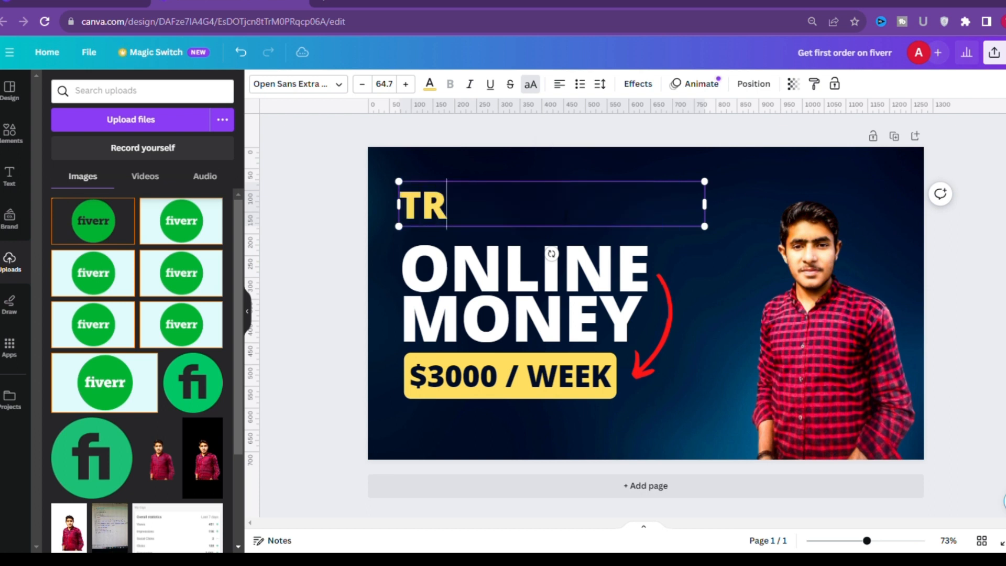
key(BackSpace)
key(BackSpace)
key(BackSpace)
key(BackSpace)
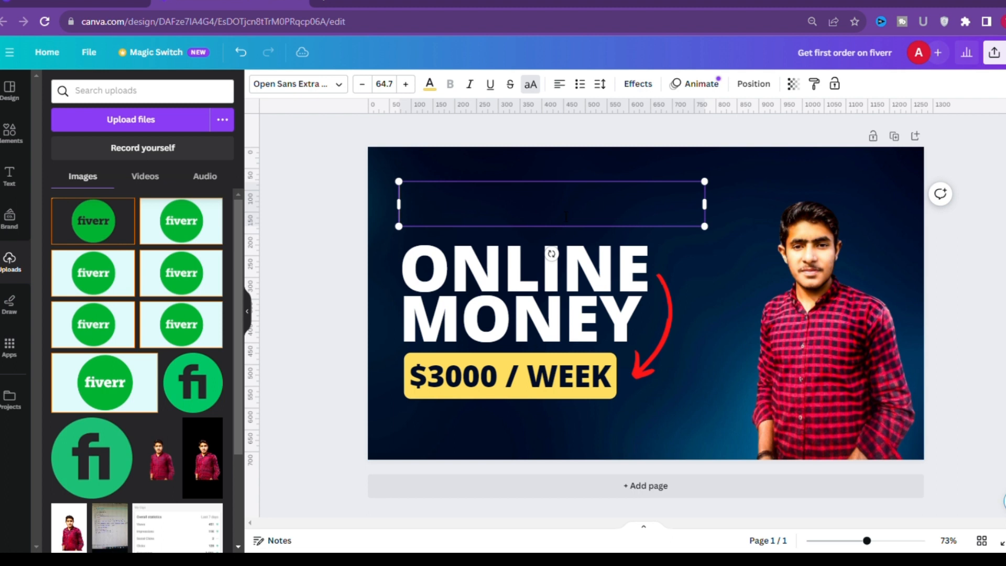
text(G)
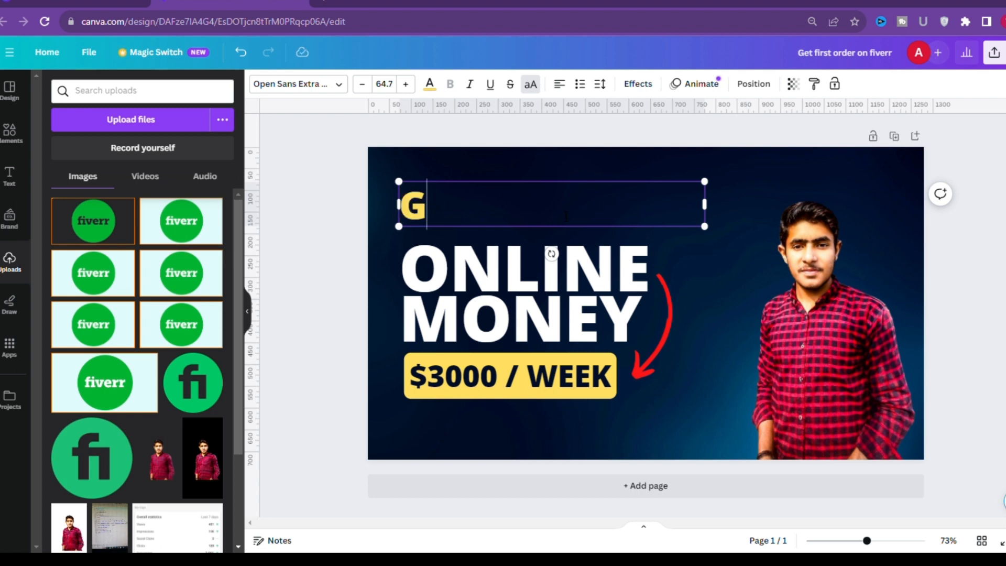
text(UEST POST)
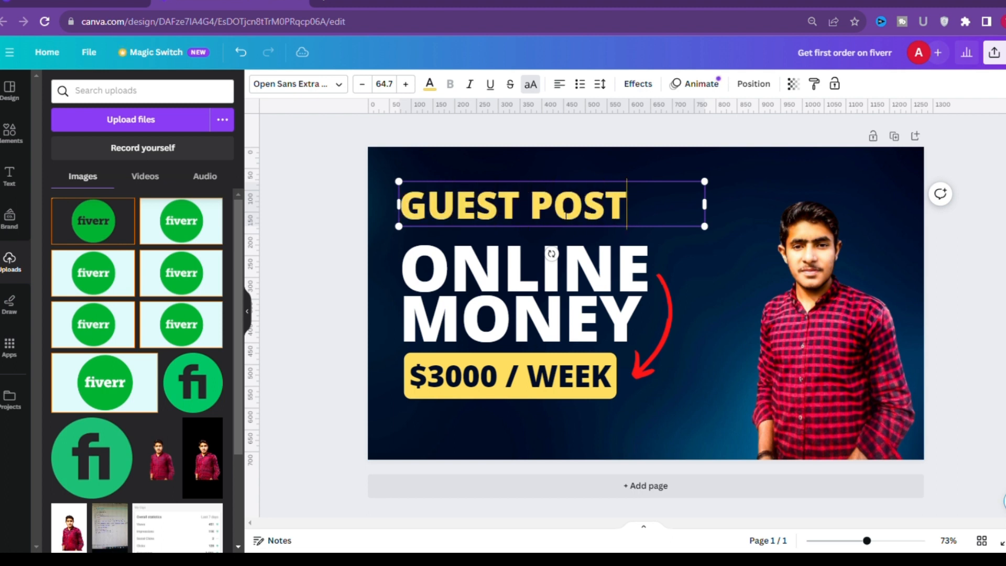
key(Escape)
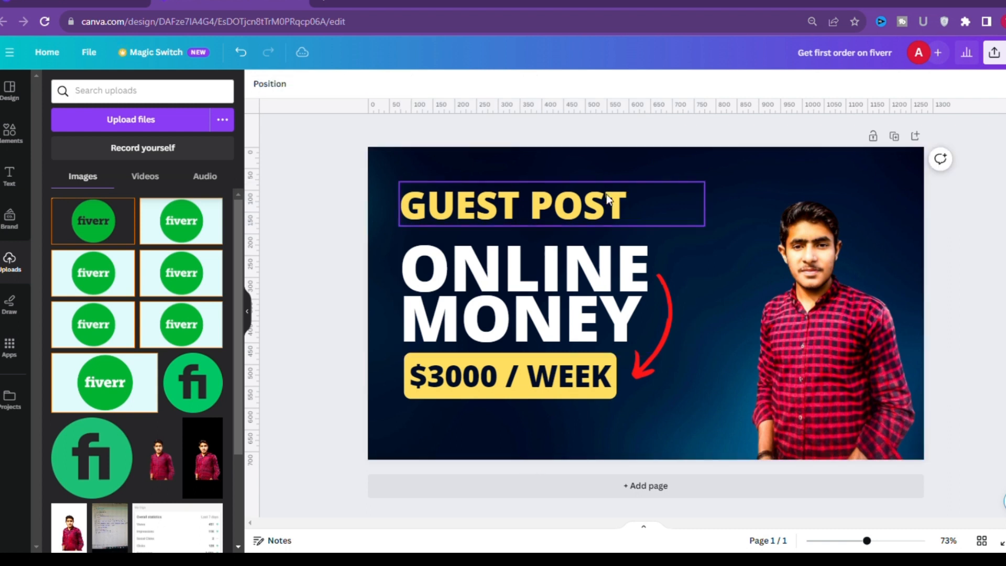
Step: Move the GUEST POST heading up and to the right, and narrow its text box to fit the words
drag(524, 205, 540, 192)
drag(730, 200, 646, 201)
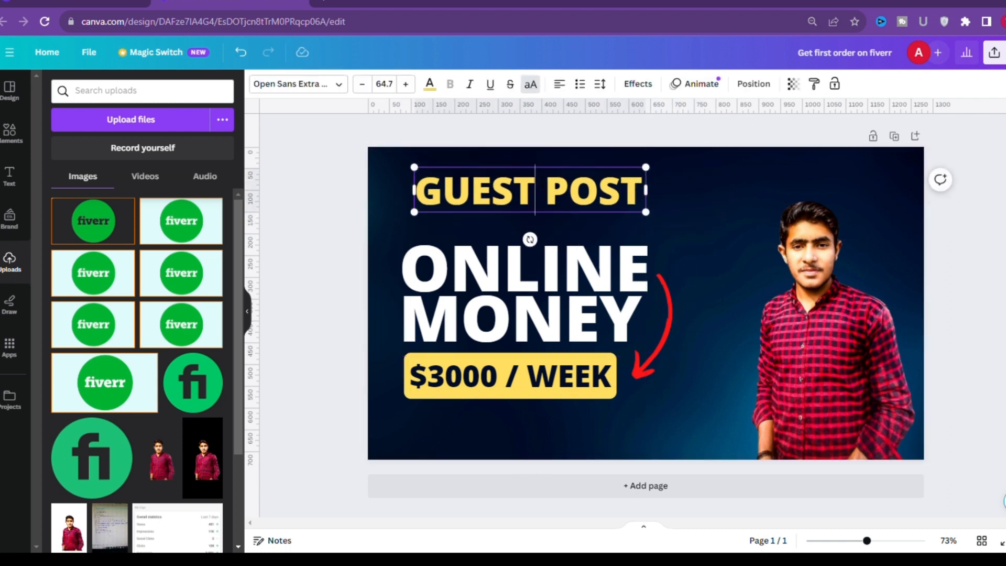
click(555, 251)
Step: Recolour the GUEST POST heading bright yellow #FAFF00 and enlarge it to font size 84.2 at the top of the thumbnail
click(544, 183)
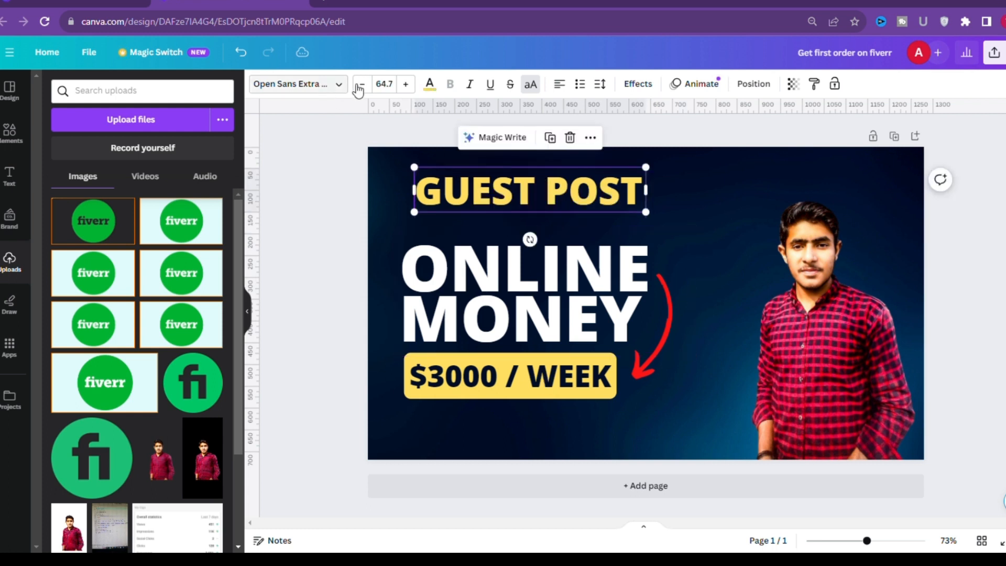
click(430, 84)
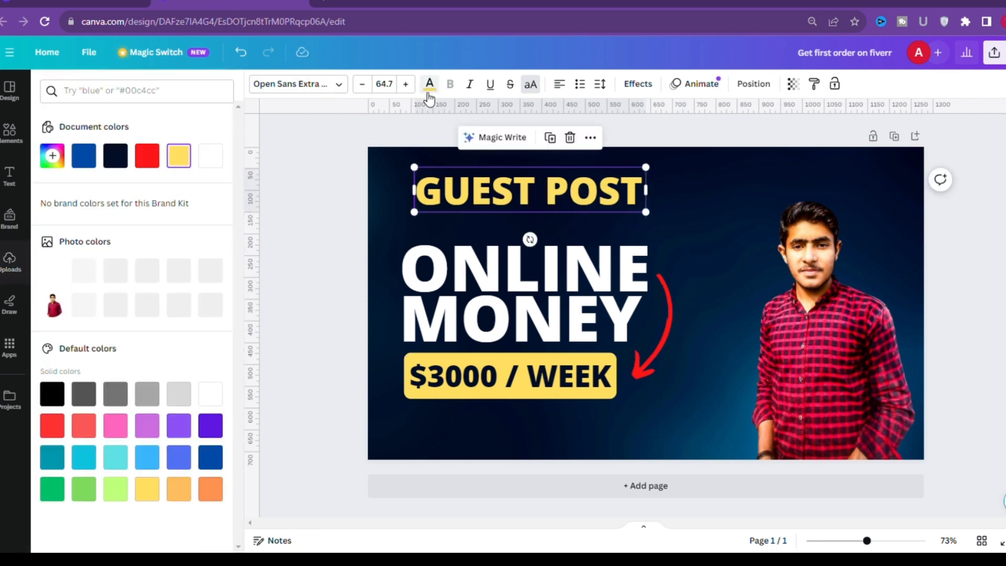
click(53, 156)
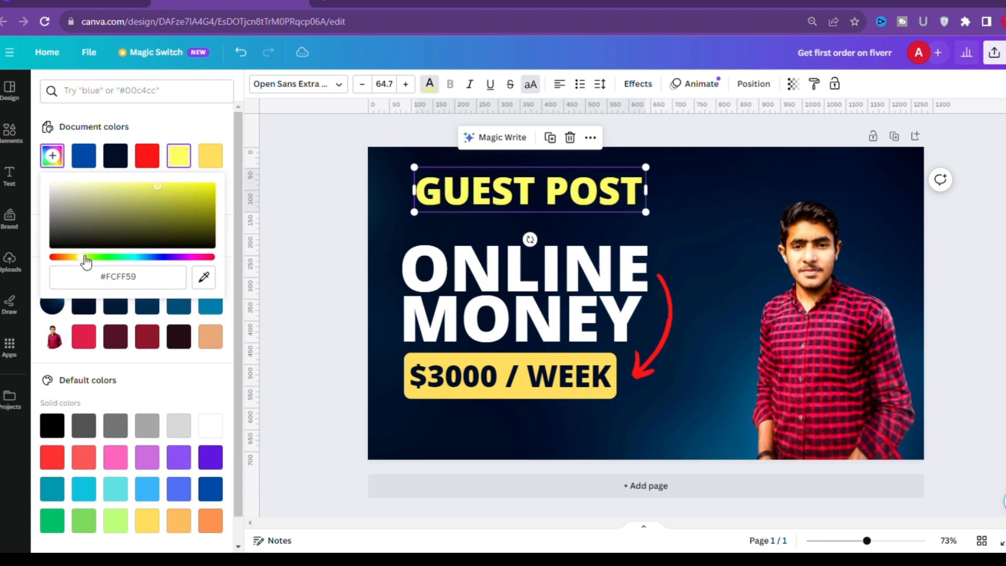
drag(180, 197, 237, 138)
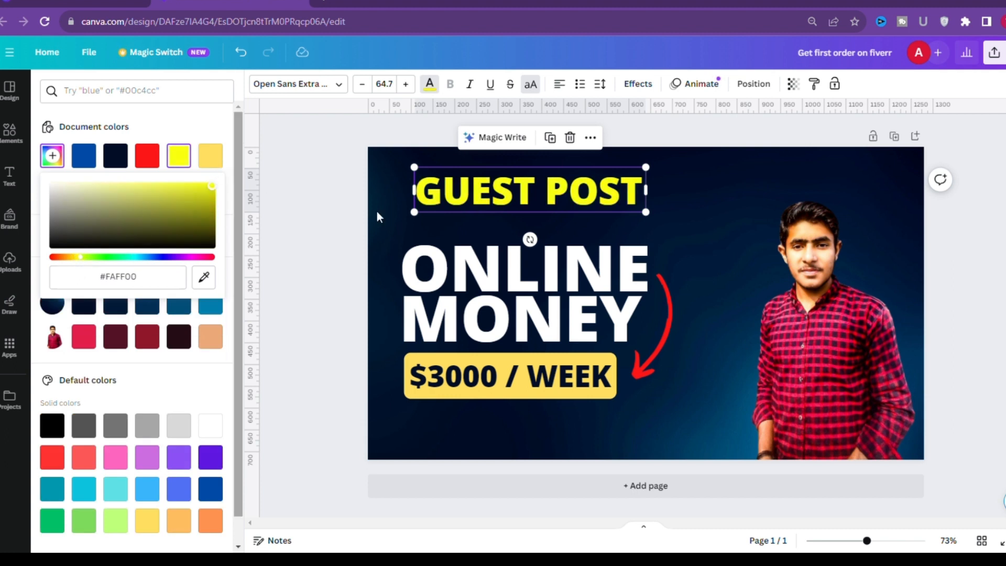
drag(646, 212, 619, 178)
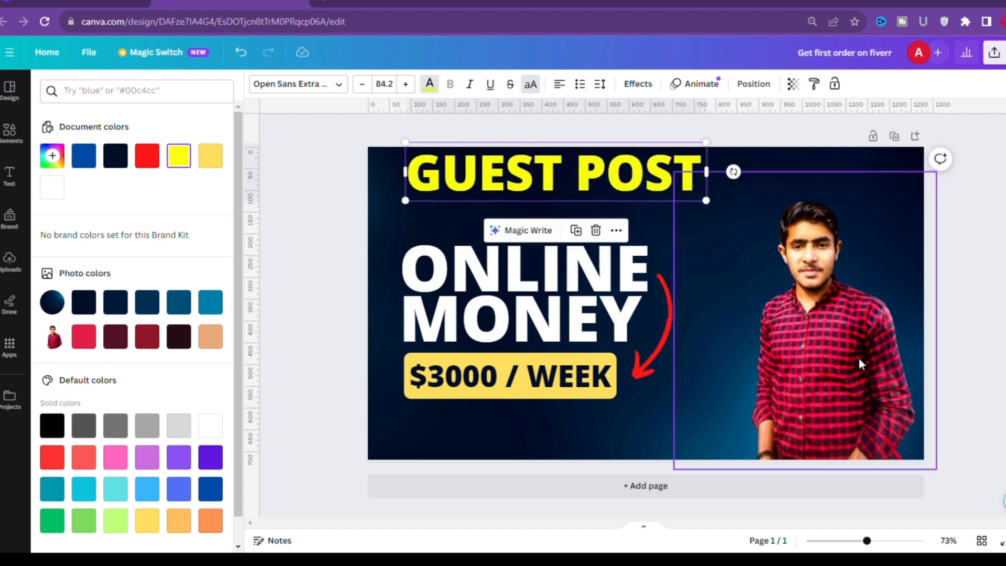
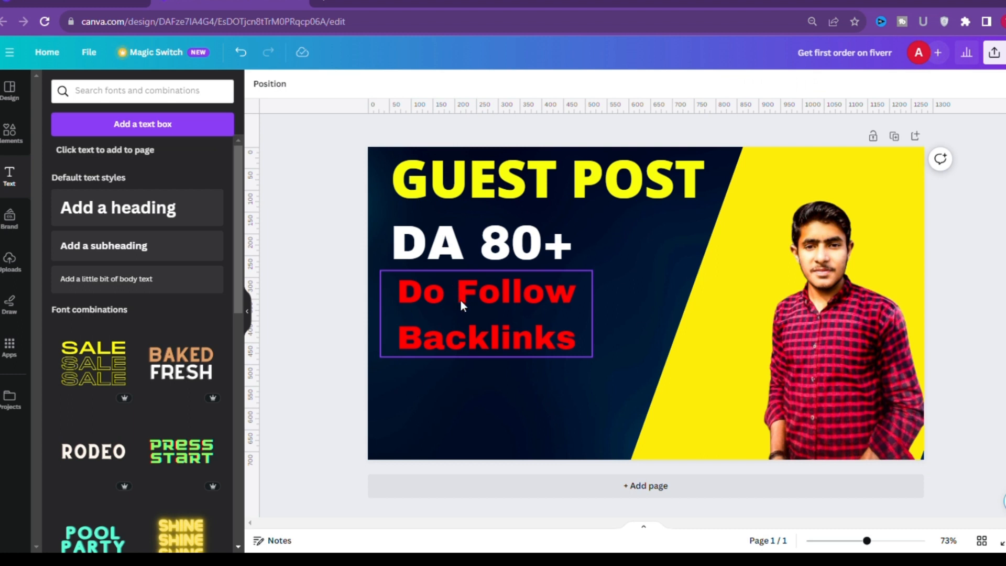
Step: Narrow the red Do Follow Backlinks text box so it fits more closely around its words
click(460, 300)
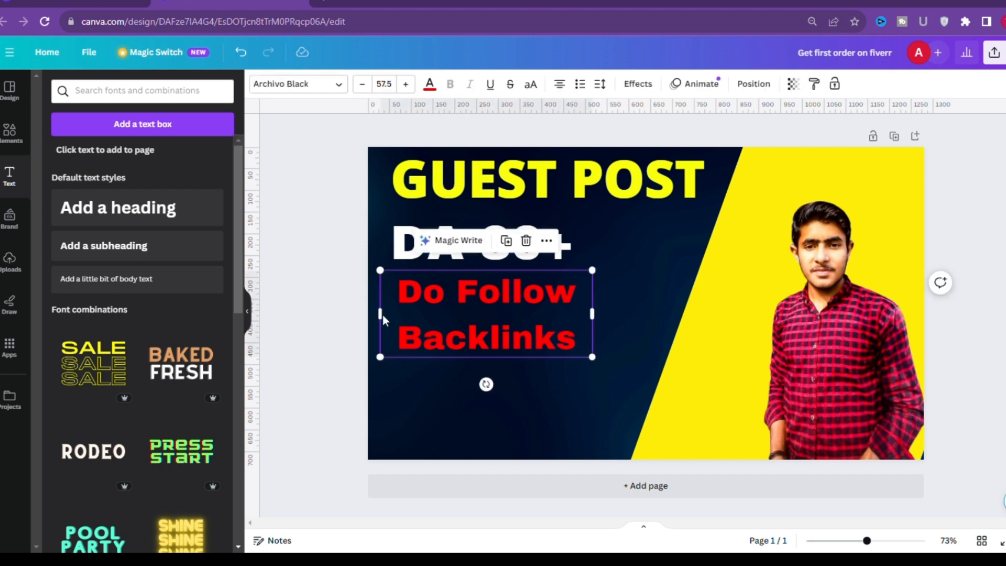
drag(383, 315, 398, 318)
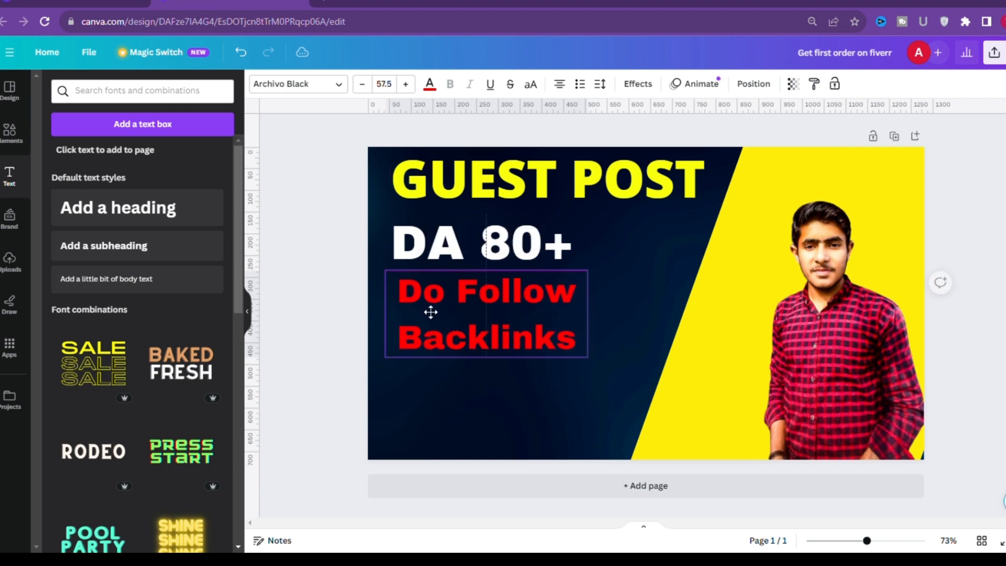
click(325, 330)
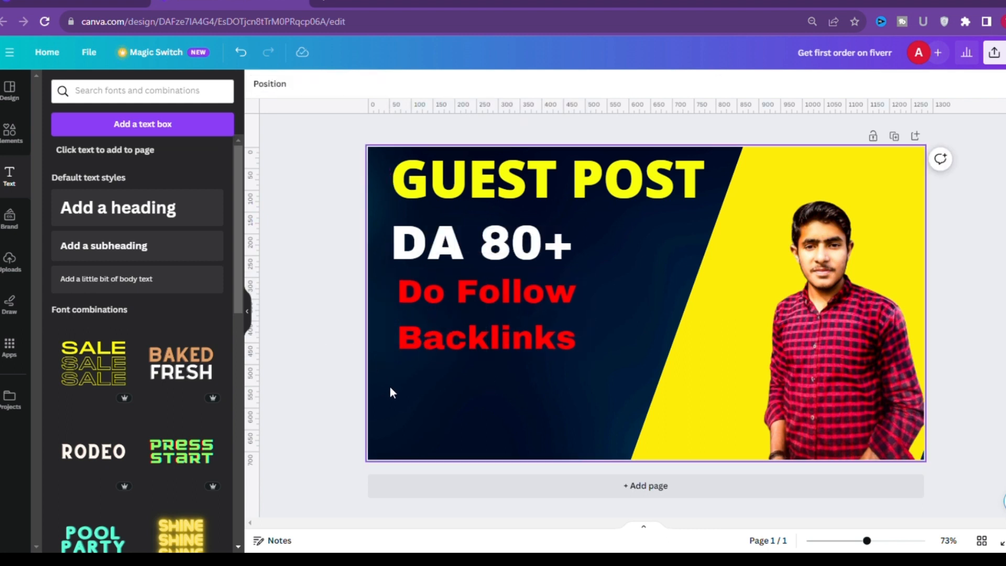
Step: Shift the slanted yellow shape behind the man slightly to the right
click(394, 407)
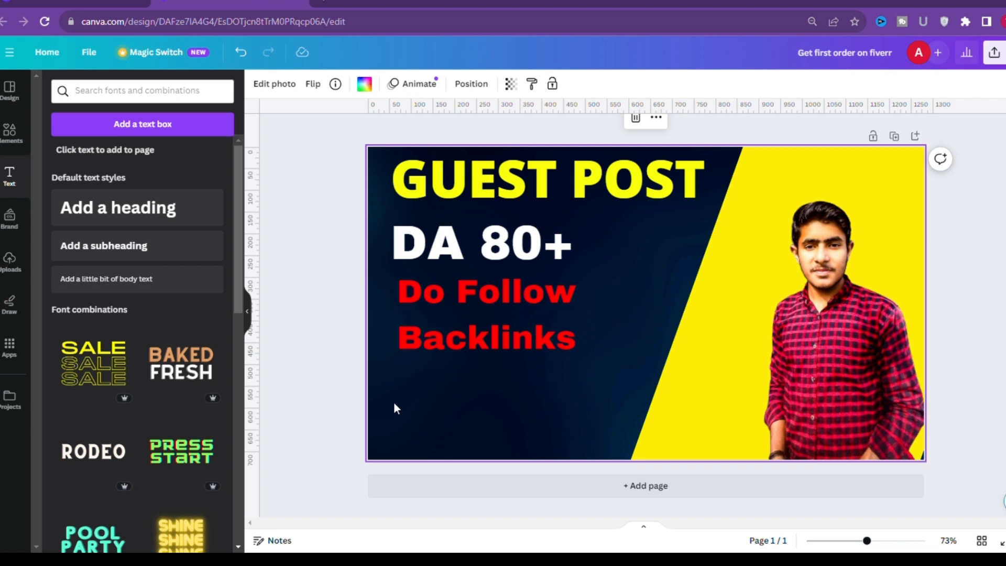
click(985, 386)
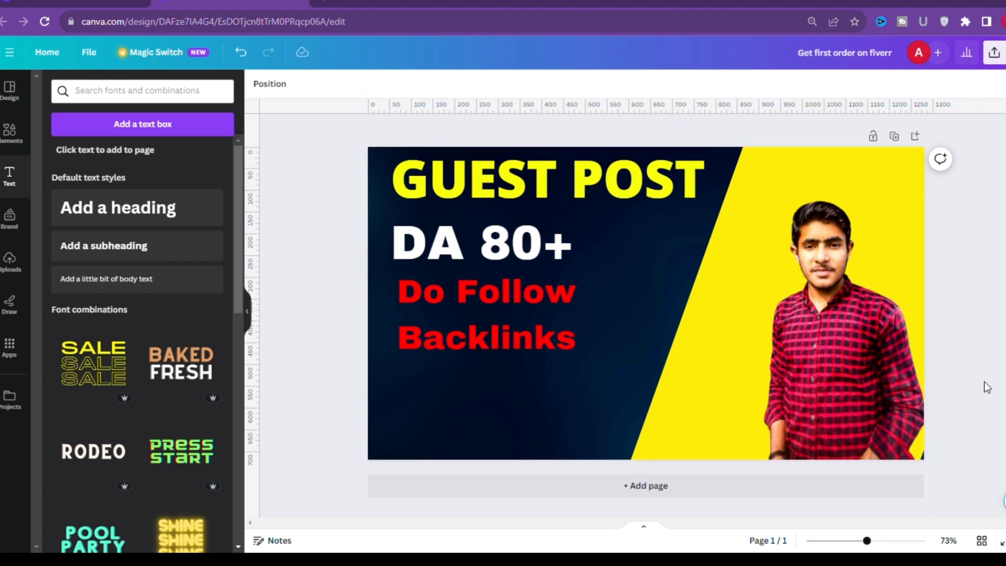
click(671, 437)
click(999, 457)
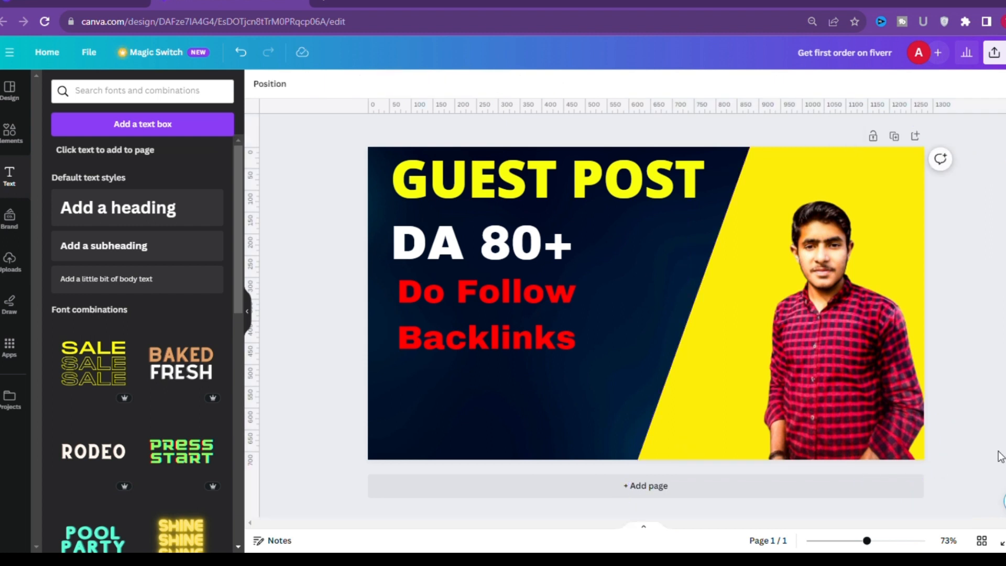
Step: Nudge the red Do Follow Backlinks text and the GUEST POST heading slightly to the left
click(545, 343)
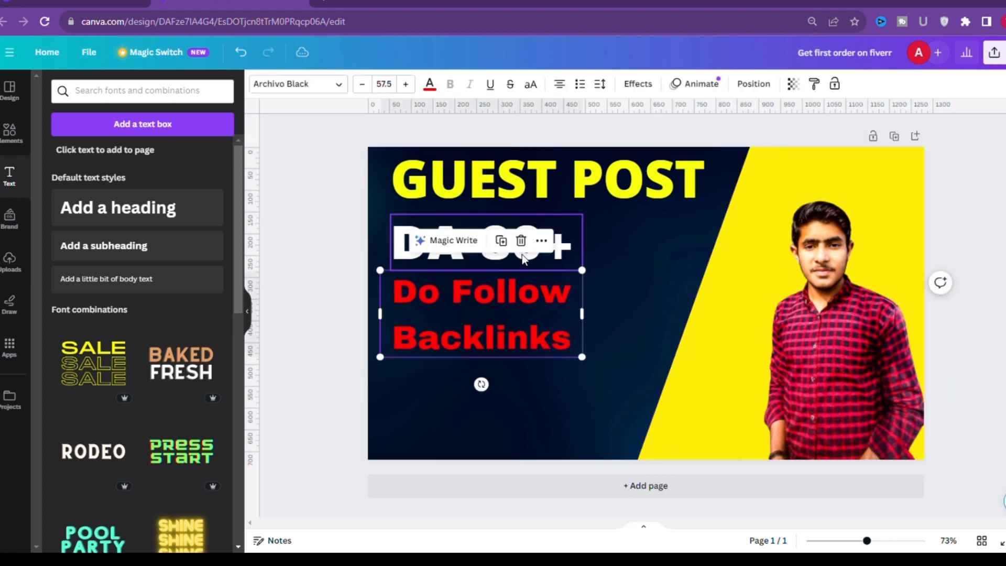
click(587, 193)
drag(588, 196, 585, 194)
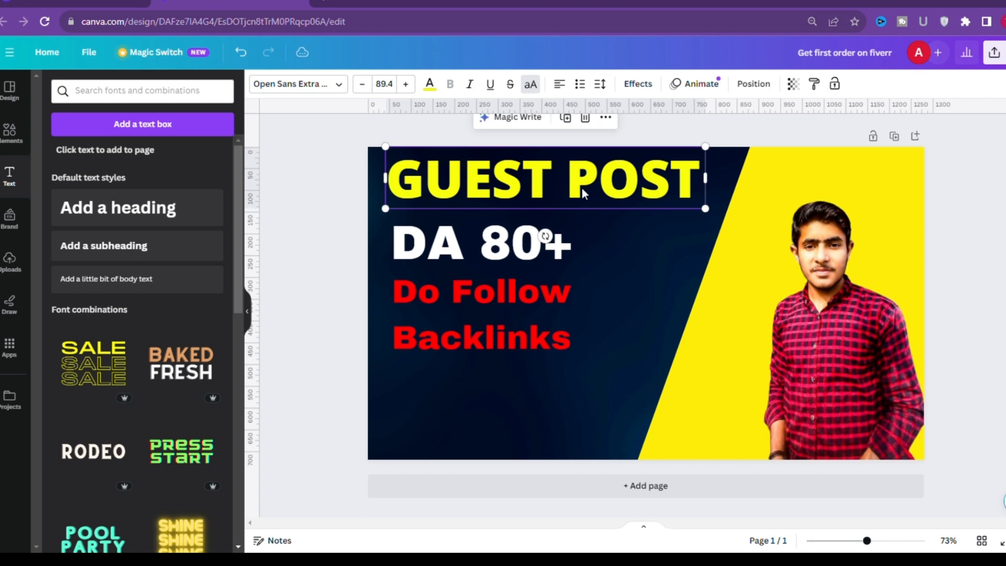
drag(562, 233, 563, 232)
click(559, 308)
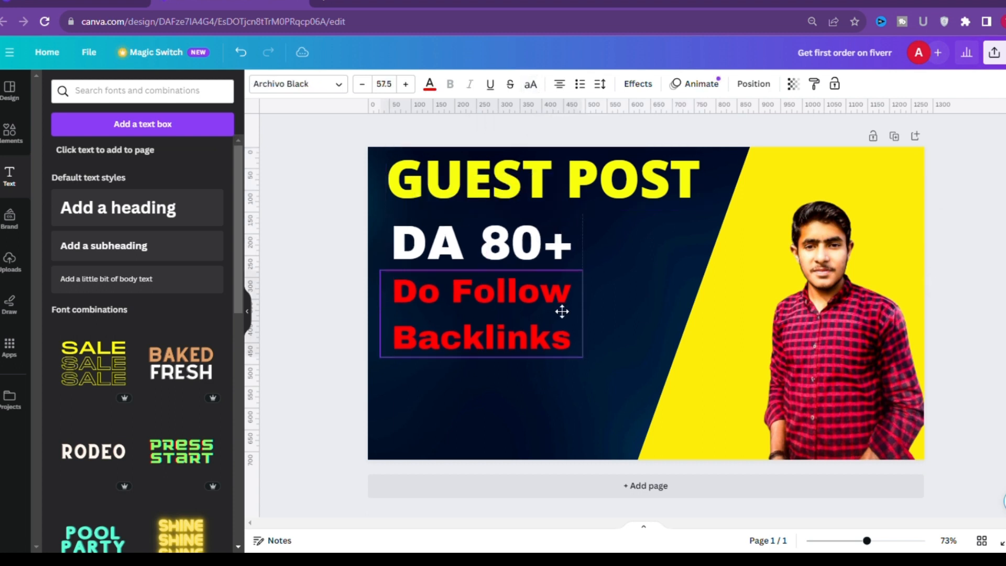
click(500, 423)
Step: Add a heading that reads Traffic and place it below the Do Follow Backlinks text
click(117, 207)
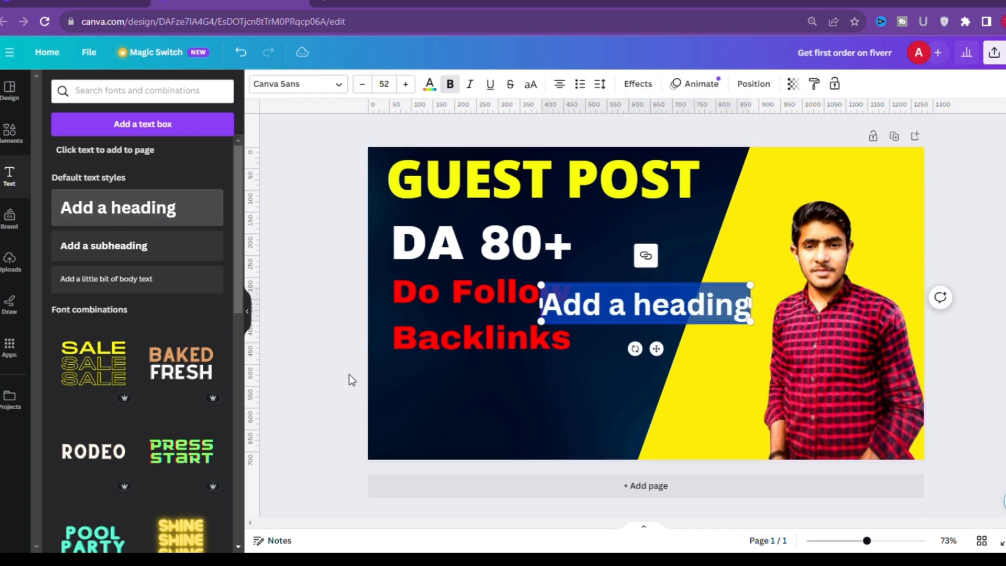
key(BackSpace)
text(Traffic)
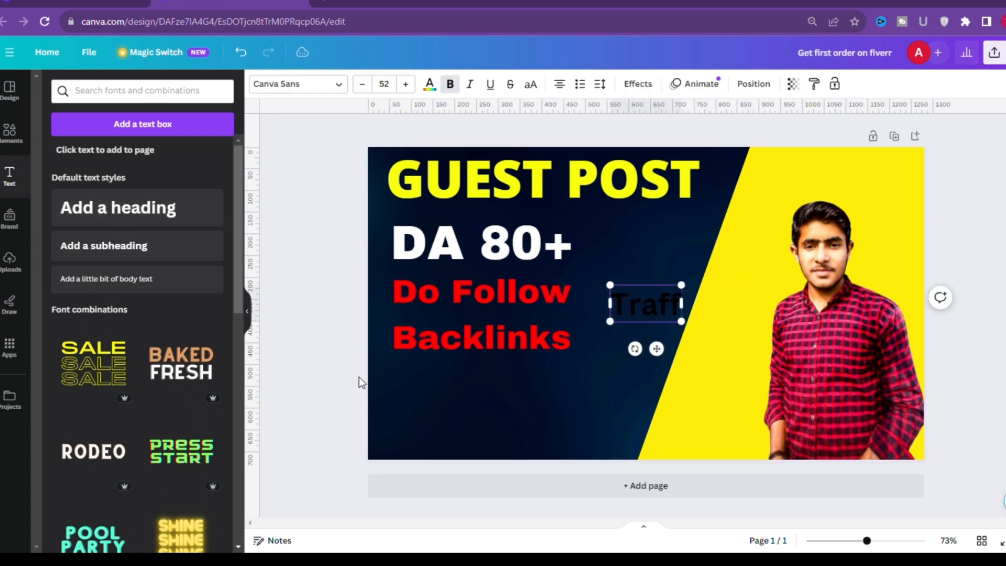
click(526, 406)
drag(611, 306, 422, 420)
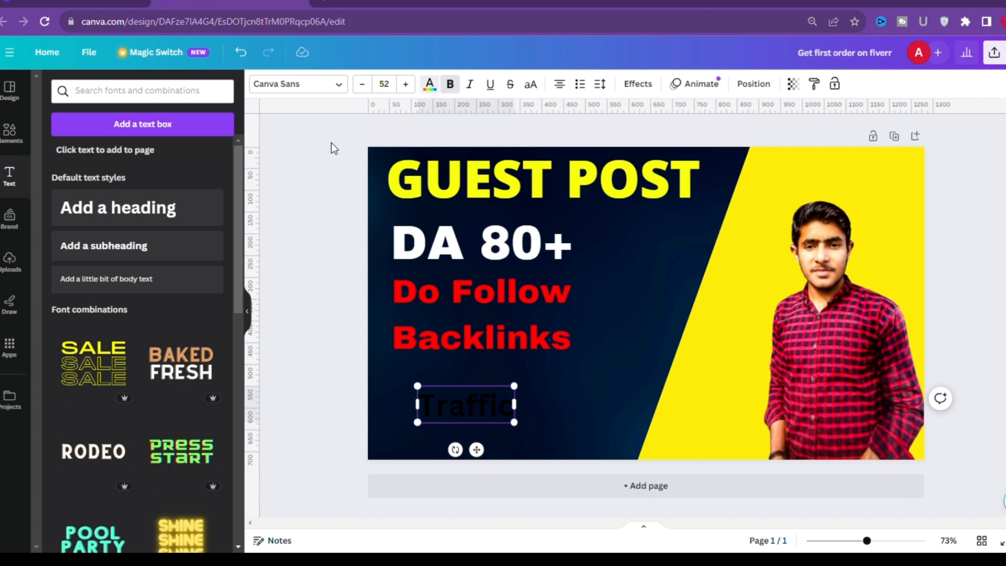
Step: Recolour the Traffic text bright yellow to match the earlier GUEST POST heading
click(430, 83)
click(144, 155)
click(551, 417)
click(479, 416)
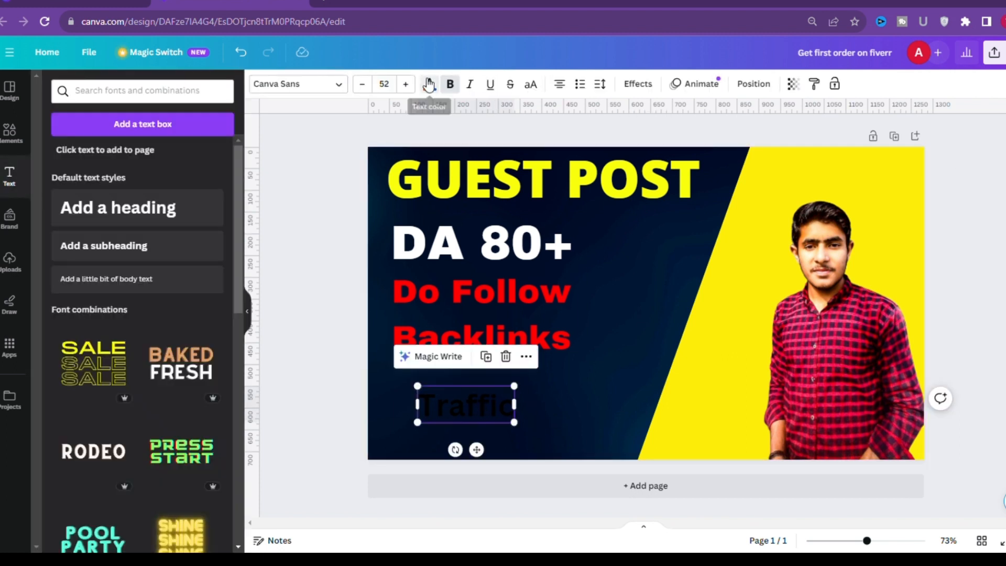
click(428, 85)
click(146, 156)
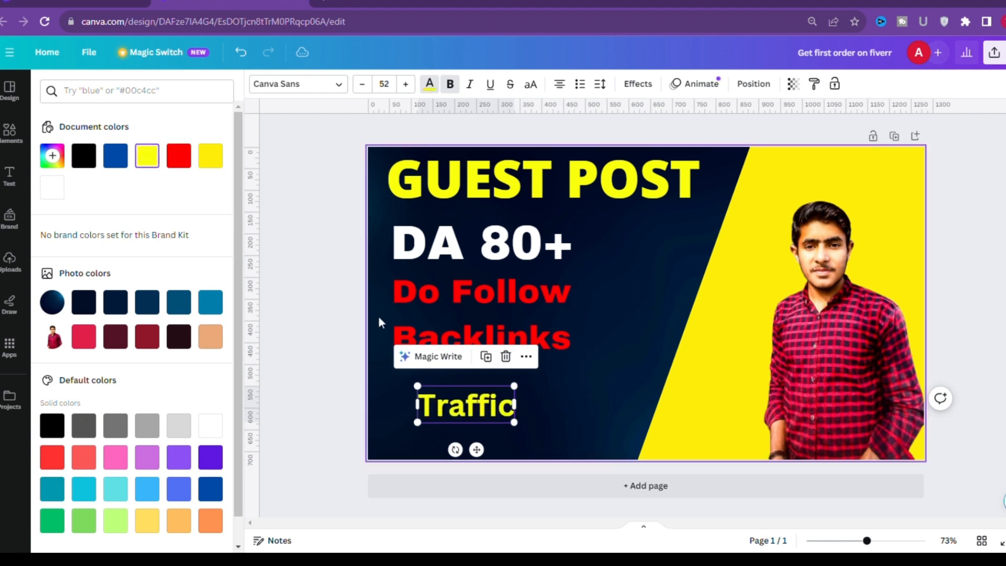
Step: Extend the yellow text to read Traffic 8M and enlarge it to about font size 62.6
click(511, 405)
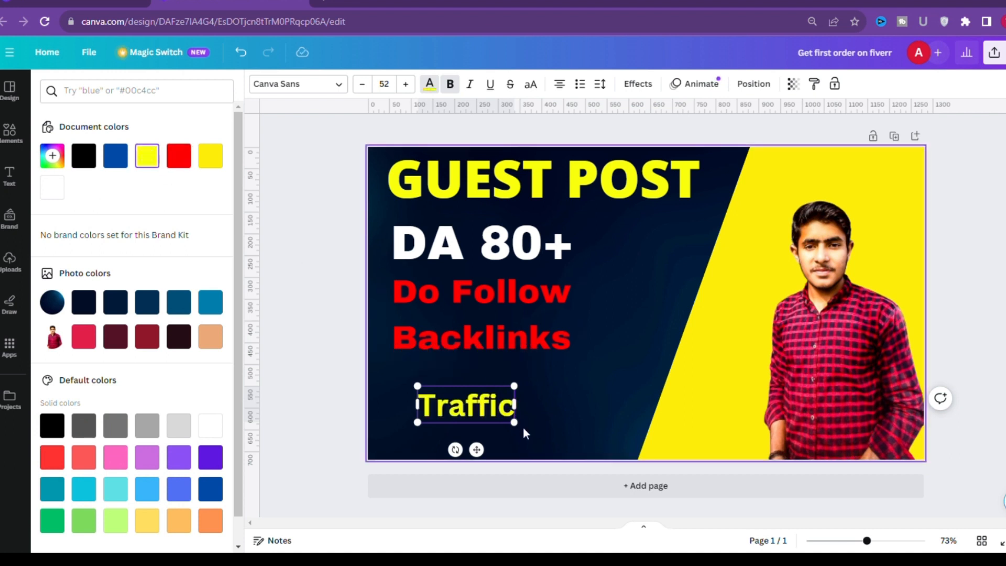
text(8)
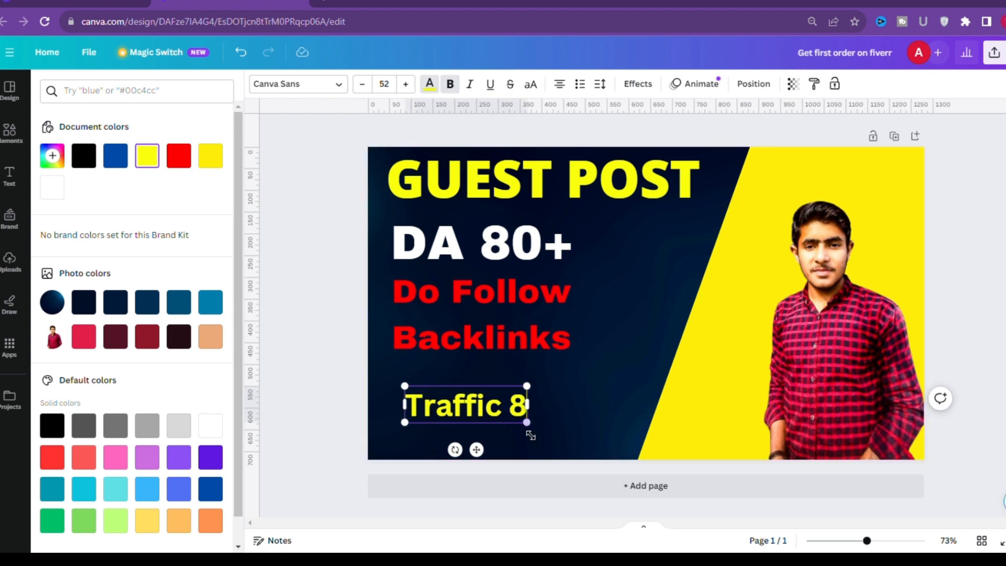
text(M)
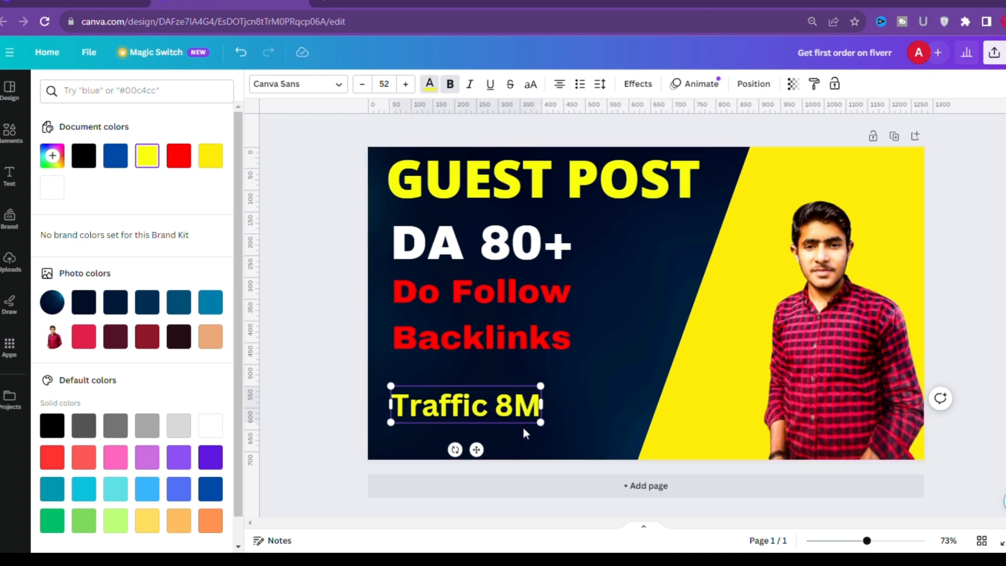
click(523, 426)
click(539, 421)
drag(548, 432, 571, 468)
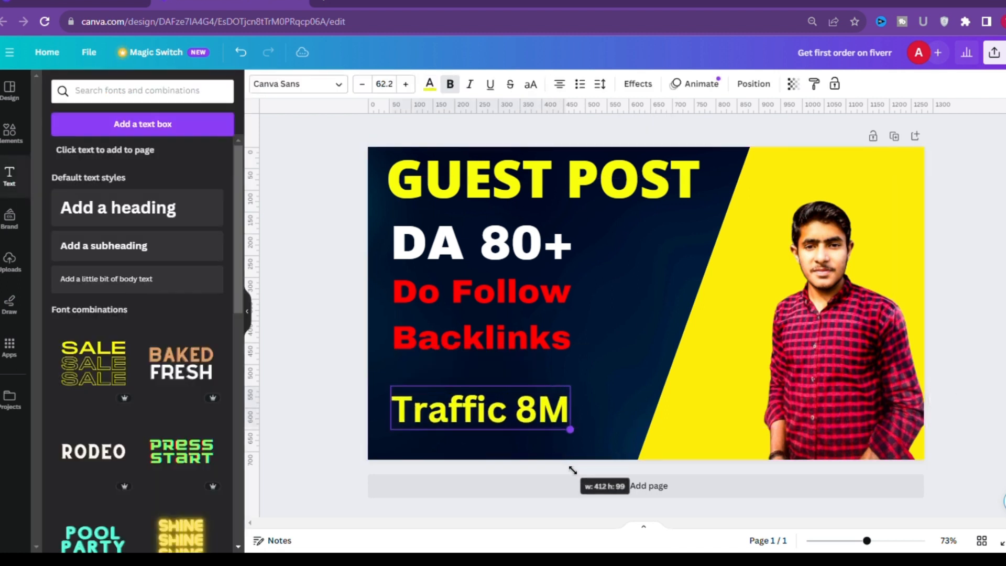
Step: Set the Traffic 8M text in Archivo Black and enlarge it to about font size 70.7
click(340, 89)
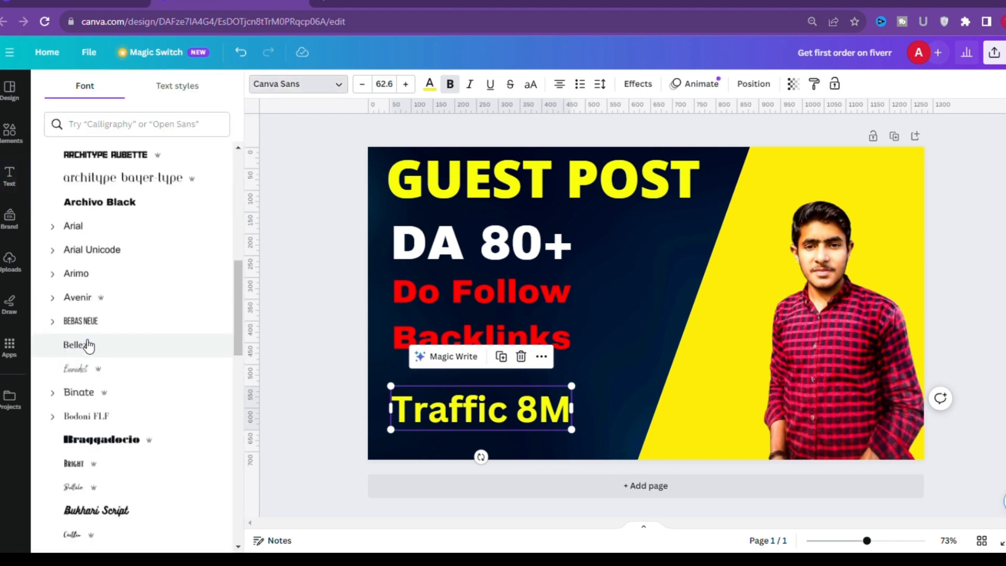
click(173, 203)
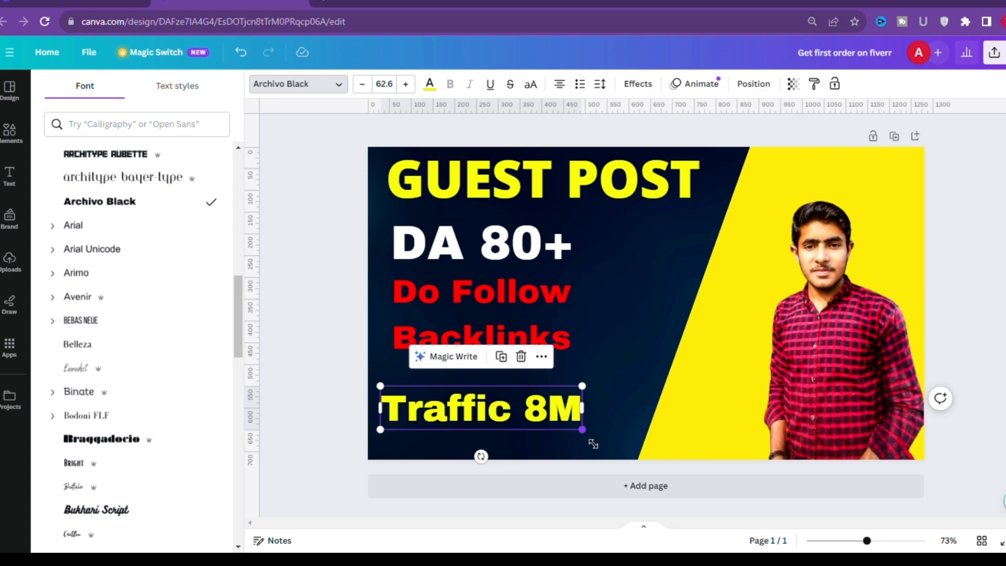
drag(592, 443, 619, 449)
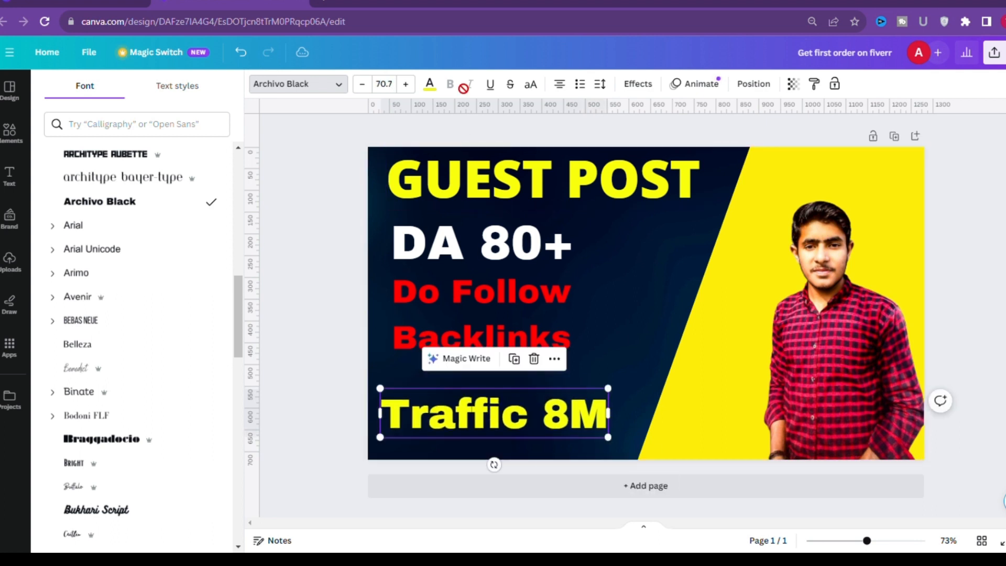
Step: Recolour the Traffic 8M text white
click(429, 84)
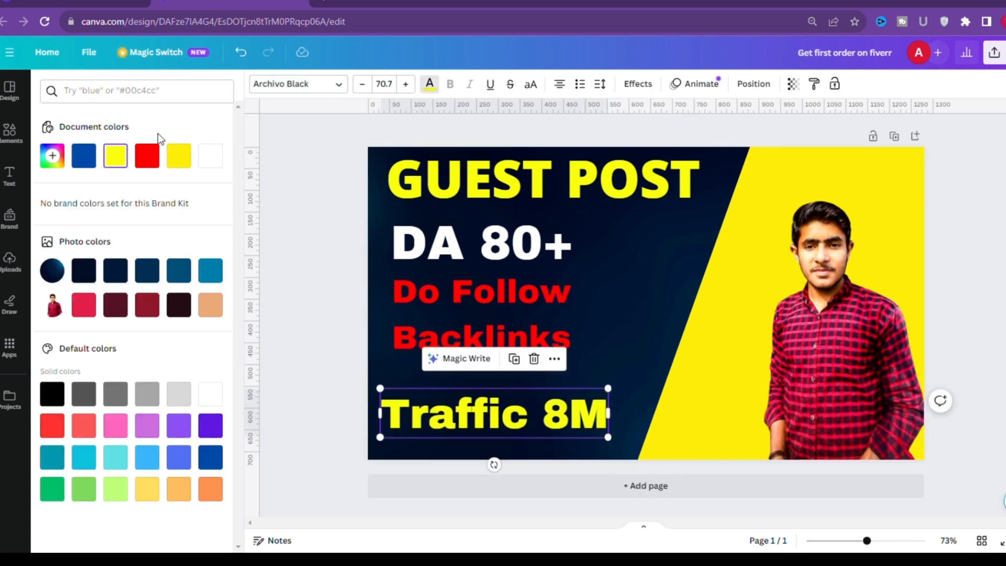
click(209, 156)
key(Escape)
Step: Move the Traffic 8M text up close under Backlinks and enlarge it to about font size 74.3
drag(514, 436, 514, 419)
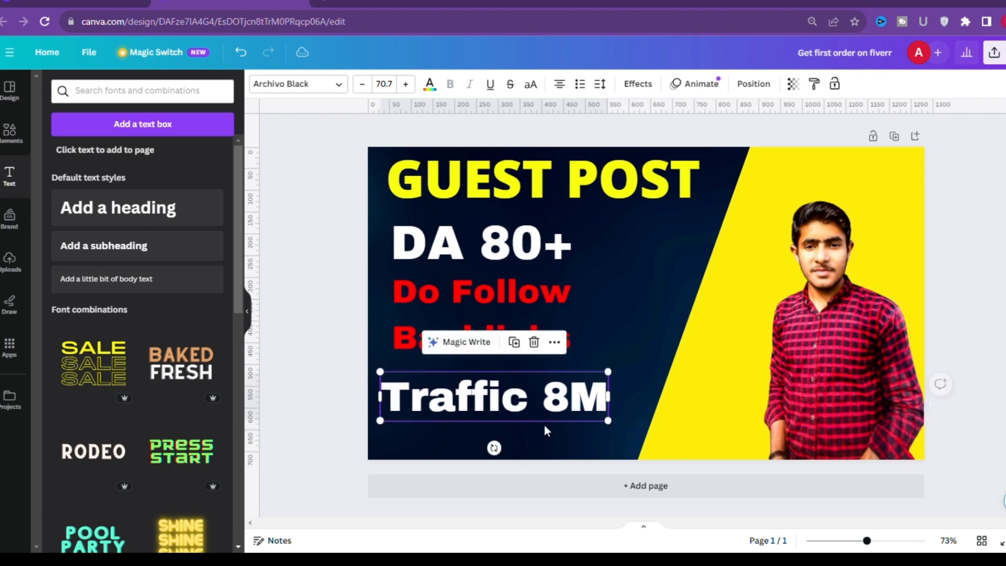
drag(614, 431, 619, 442)
drag(554, 407, 543, 403)
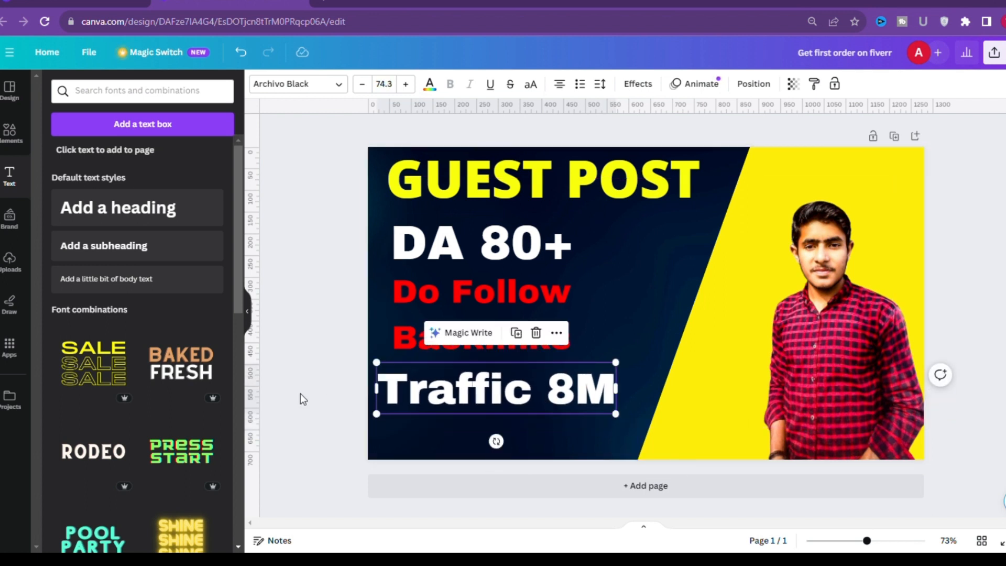
click(351, 407)
Step: Add a second page and apply the yellow Create Thumbnail For Free template to it
click(569, 494)
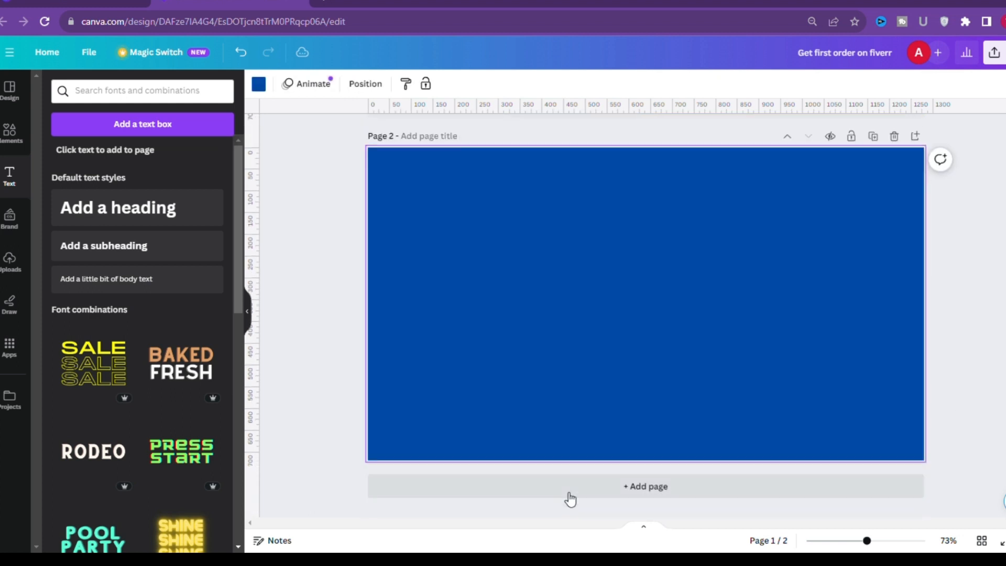
click(31, 115)
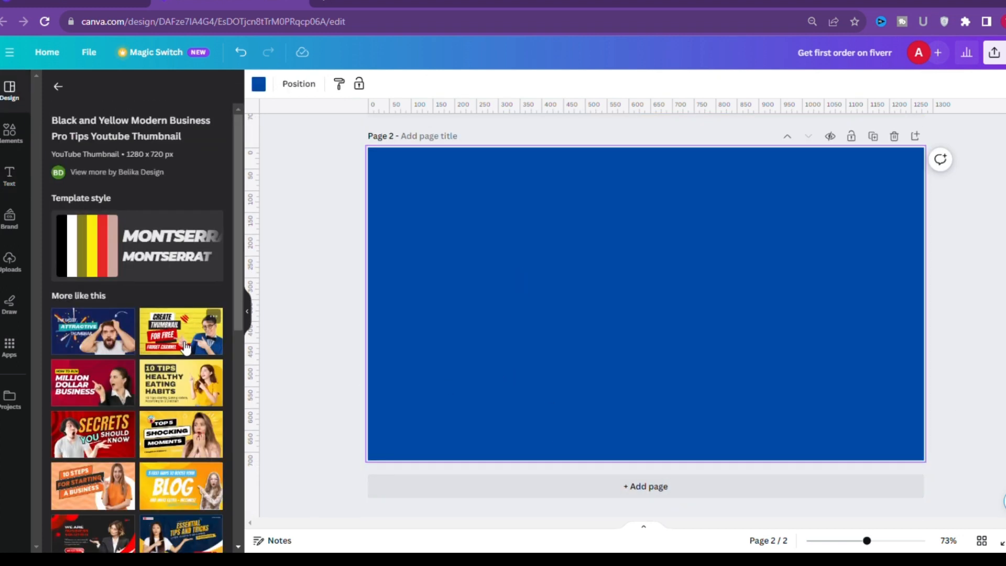
click(169, 341)
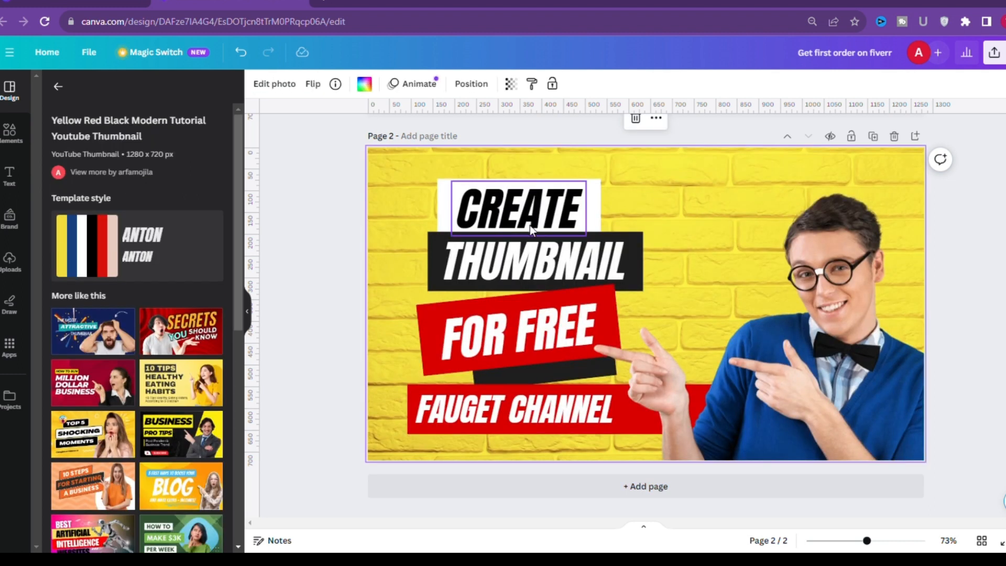
Step: Move the CREATE text off its white rectangle on page 2 and copy that rectangle onto page 1
drag(529, 225, 530, 314)
click(532, 210)
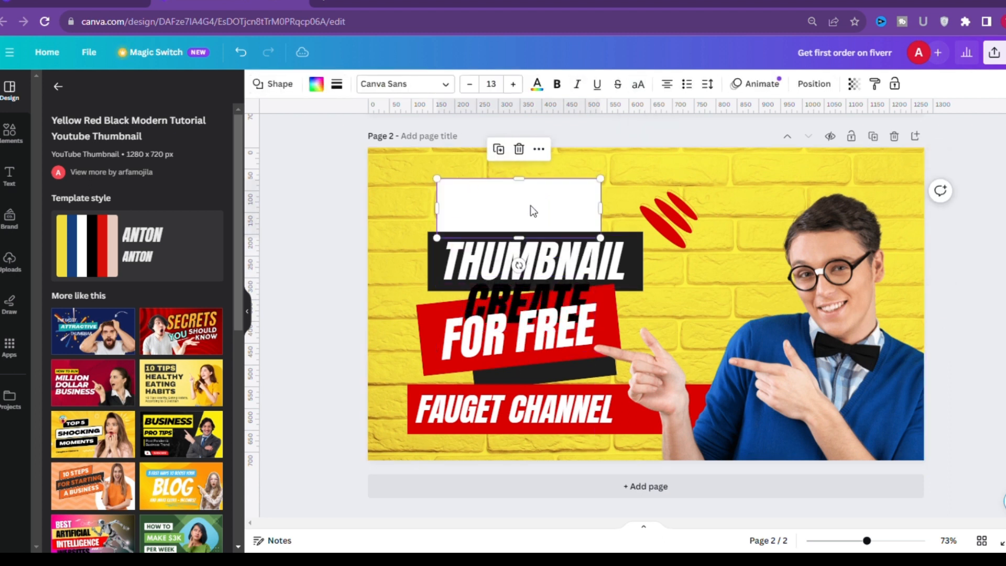
scroll(524, 262, up, 5)
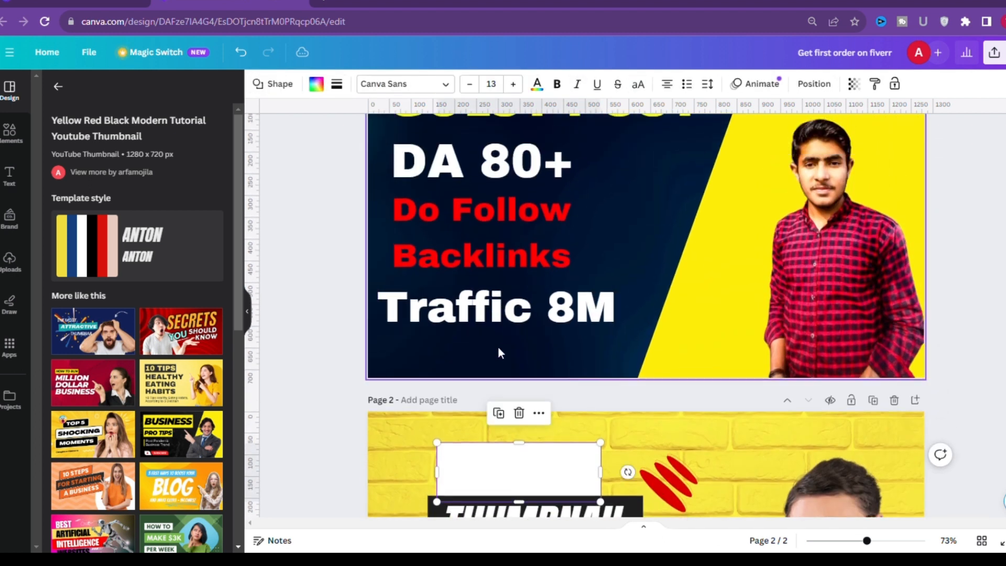
click(498, 347)
key(ctrl+v)
scroll(507, 353, up, 2)
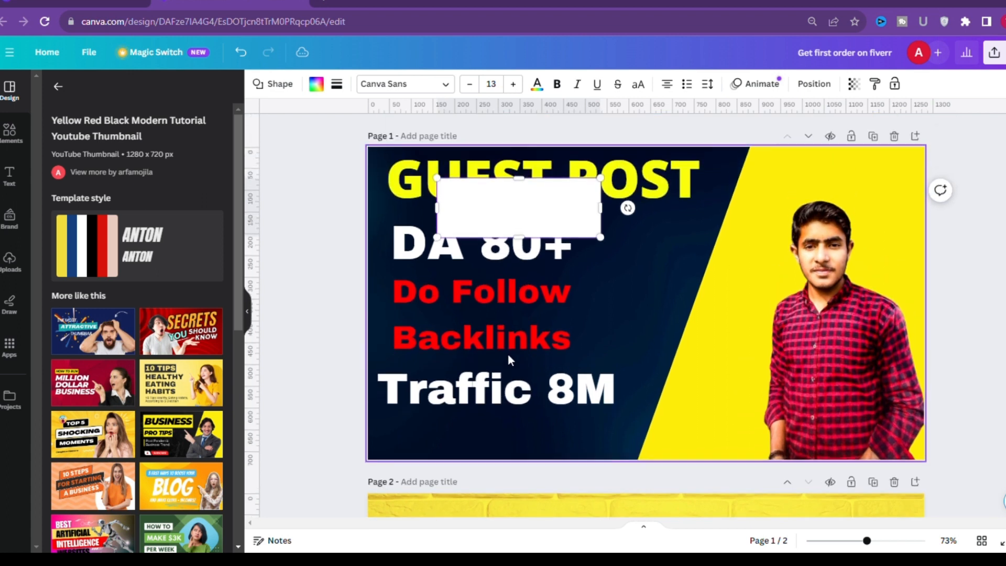
Step: Stretch the white rectangle to about 910.5 px wide across the thumbnail's upper edge and send it behind the GUEST POST heading
drag(516, 217, 467, 194)
drag(561, 192, 712, 184)
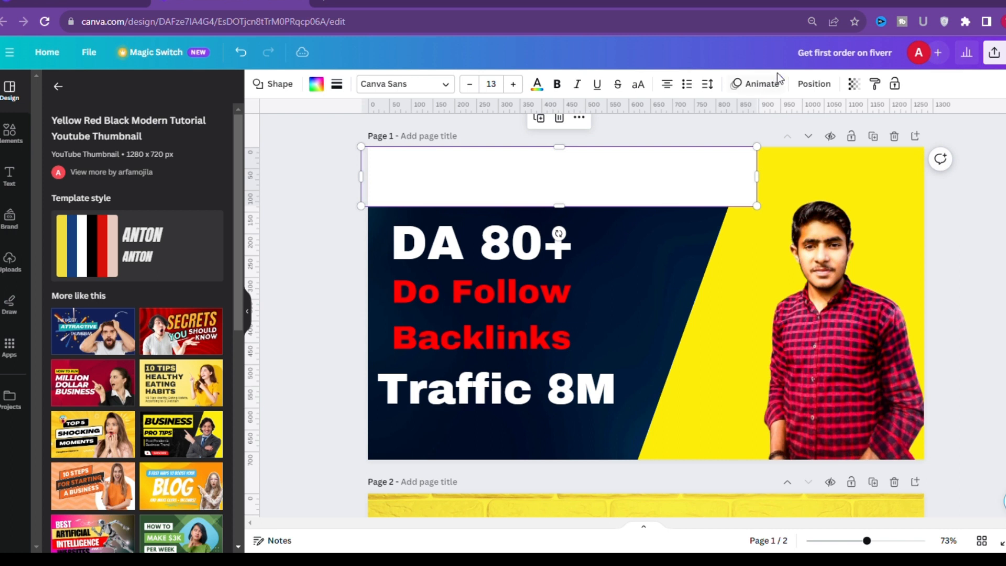
click(813, 84)
click(209, 113)
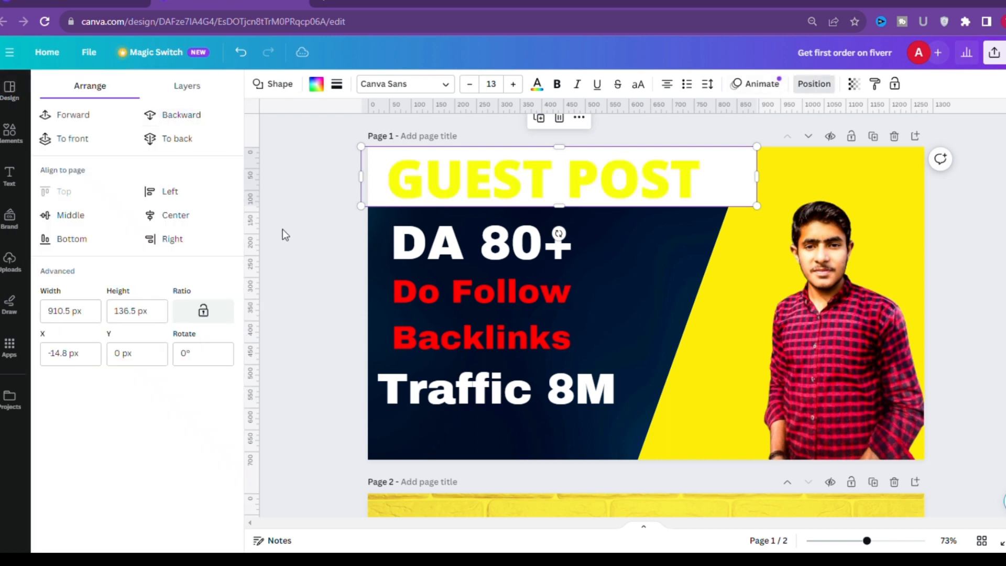
Step: Recolour the GUEST POST heading near-black and nudge it up to sit within the white rectangle
click(518, 162)
click(430, 84)
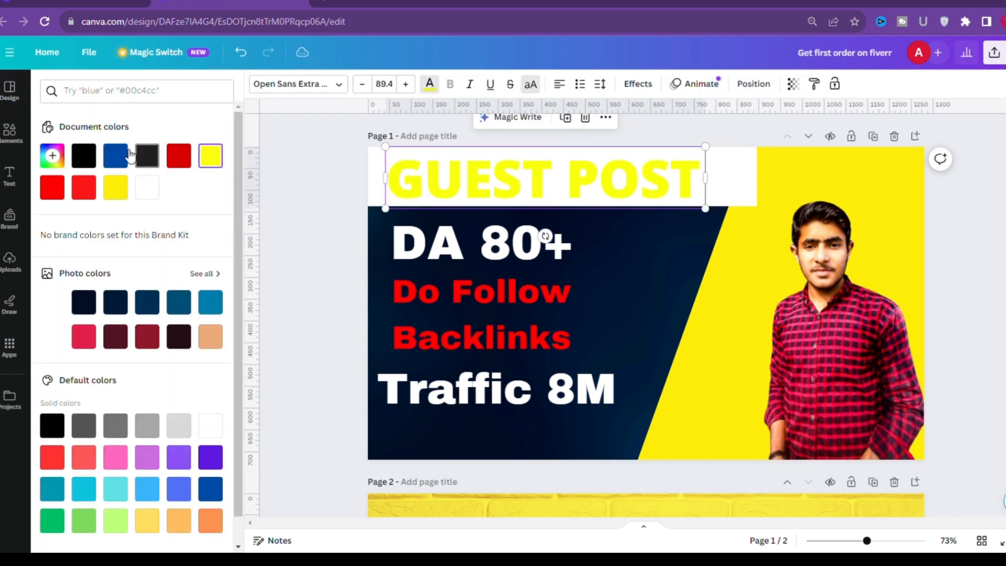
click(146, 156)
click(289, 283)
mouse_move(589, 195)
mouse_down()
mouse_move(592, 185)
mouse_move(591, 194)
mouse_up()
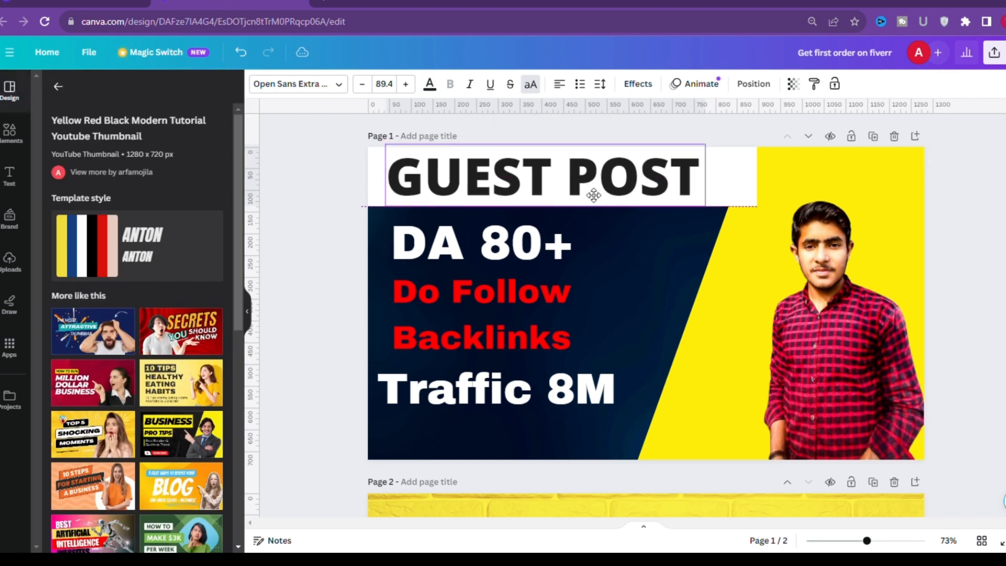
Step: Send the white rectangle backward so it sits behind the slanted yellow shape
click(741, 165)
click(814, 84)
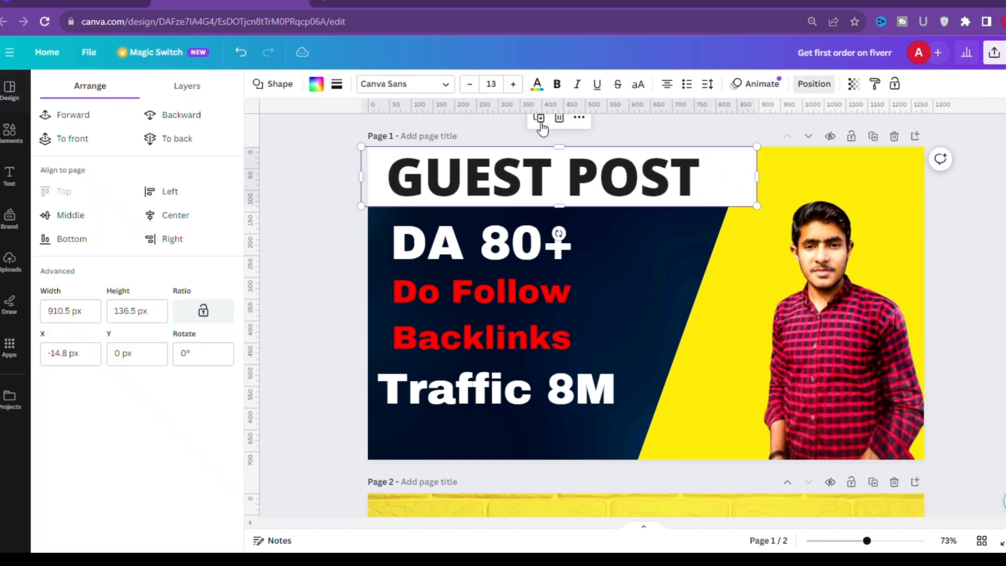
click(181, 115)
click(317, 264)
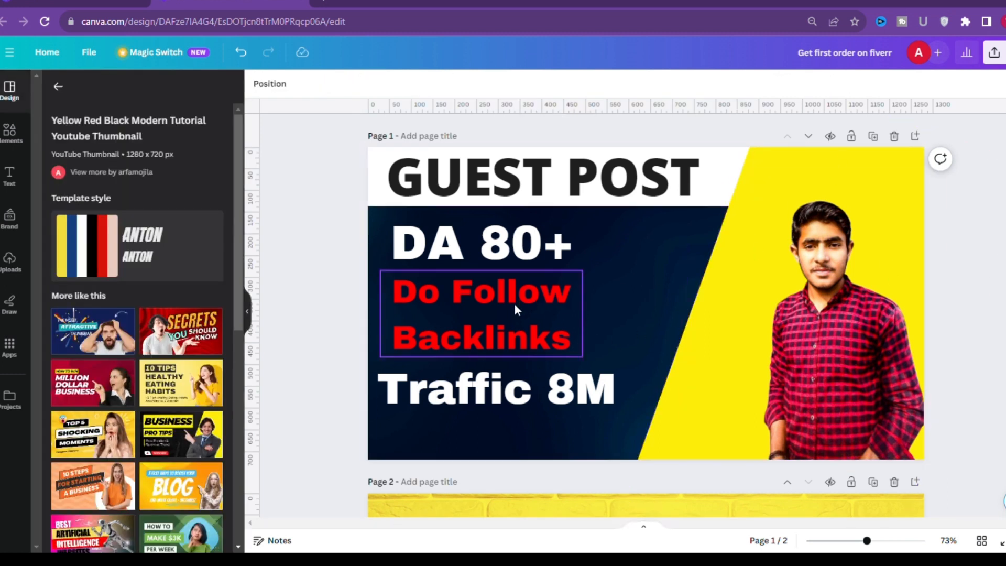
Step: Shift the red Do Follow Backlinks text a little further left
click(516, 328)
drag(517, 328, 513, 326)
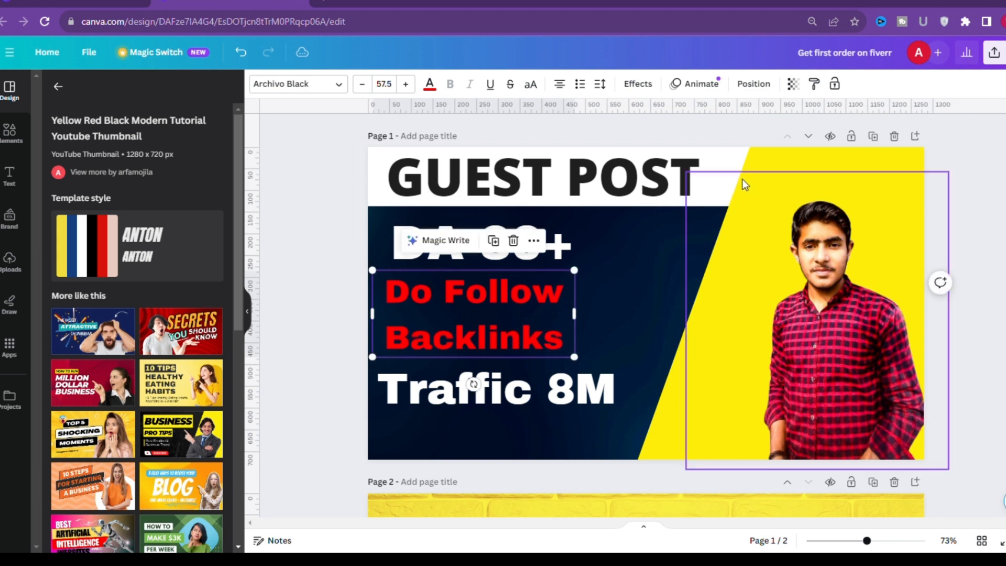
Step: Duplicate the white rectangle, place the copy over the Traffic 8M text and narrow it to about 815.8 px
click(733, 168)
click(541, 123)
drag(561, 207, 527, 416)
drag(725, 402, 686, 404)
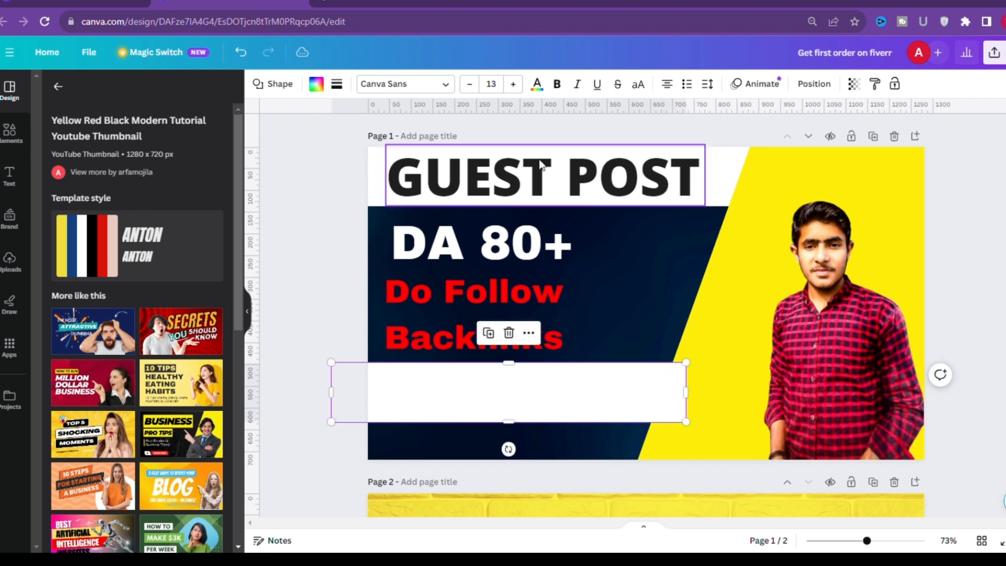
Step: Recolour the duplicated rectangle over the Traffic 8M text dark red
click(317, 84)
click(151, 166)
click(176, 155)
click(215, 156)
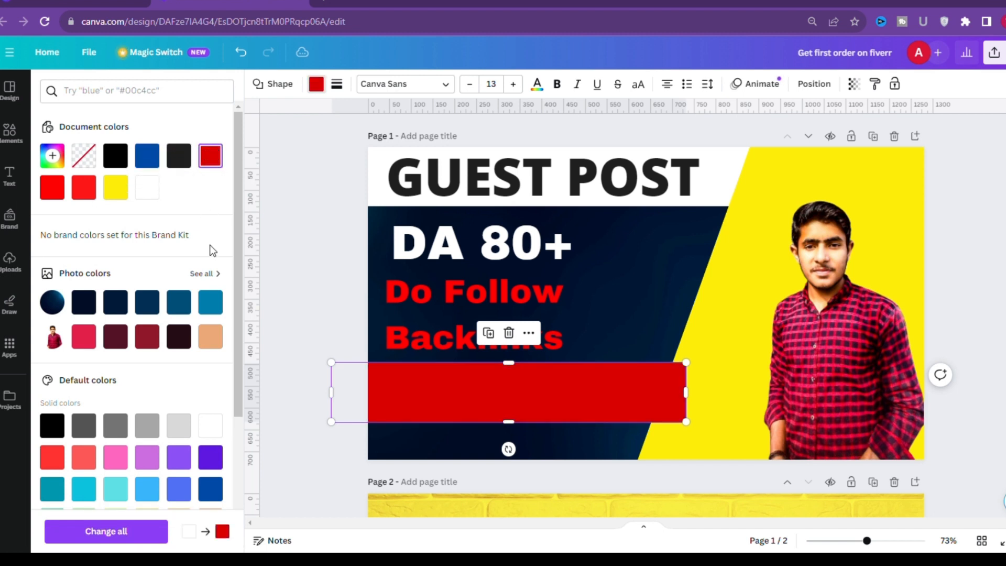
Step: Send the dark red rectangle backward so it sits behind the Traffic 8M text
click(476, 393)
click(507, 396)
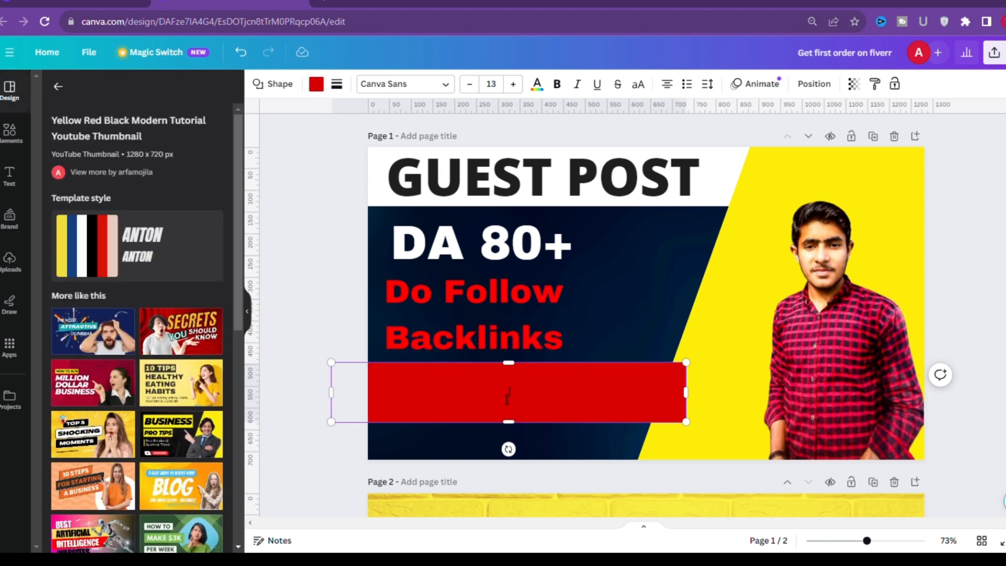
click(813, 84)
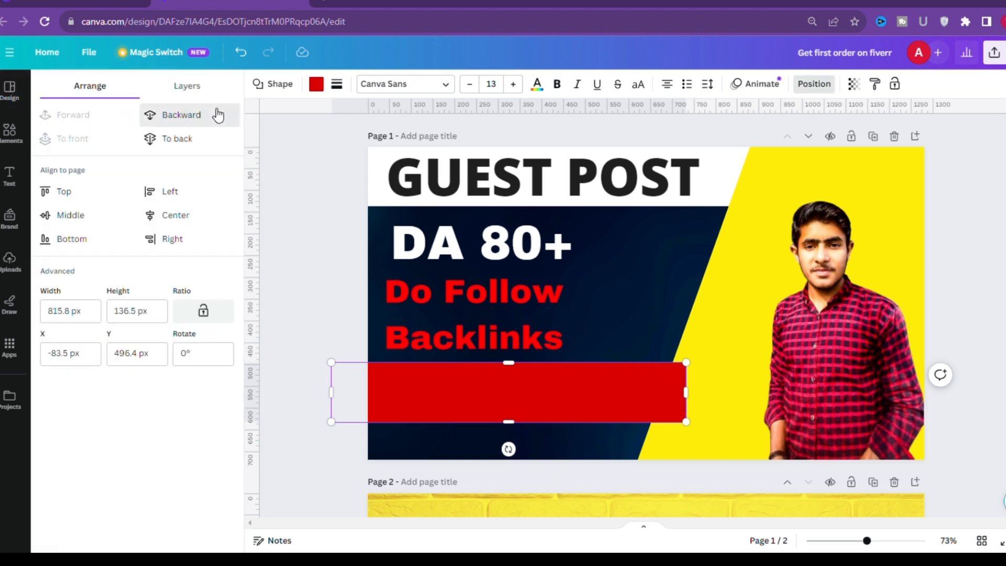
text(Traffic 8M)
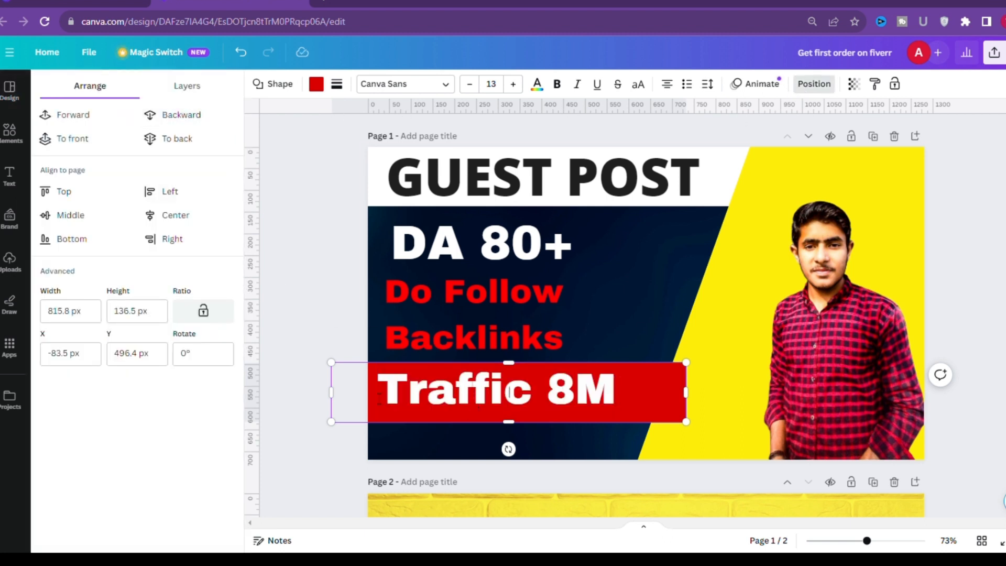
Step: Trim the red rectangle to the page's left edge, about 732.3 px wide, and send it behind the slanted yellow shape
click(323, 316)
drag(341, 402, 377, 401)
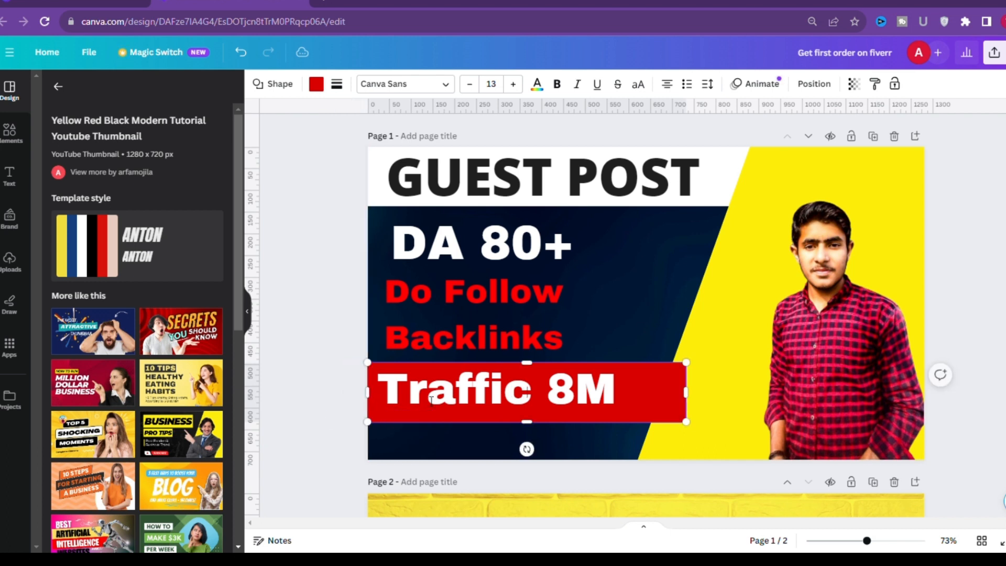
click(285, 329)
click(671, 404)
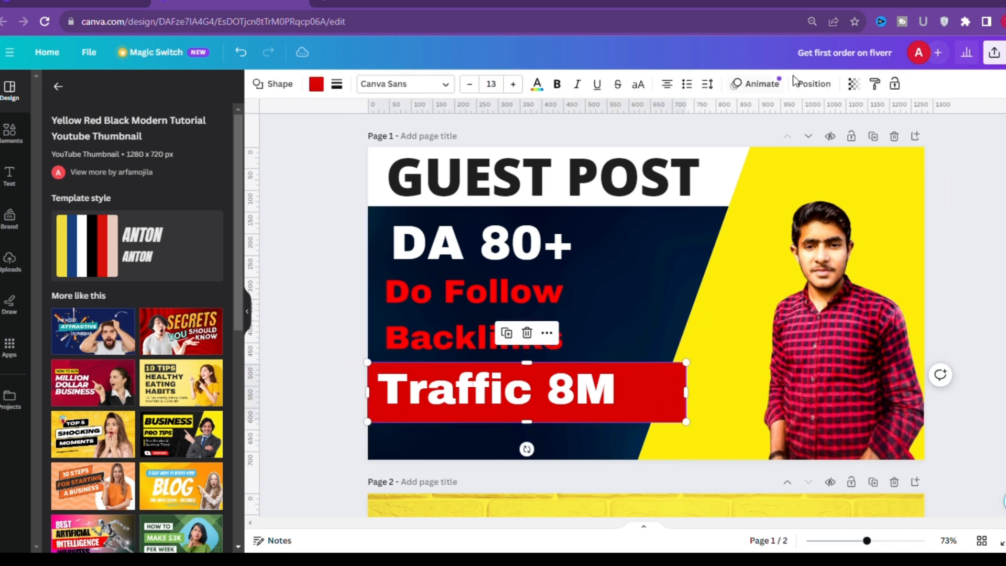
click(813, 83)
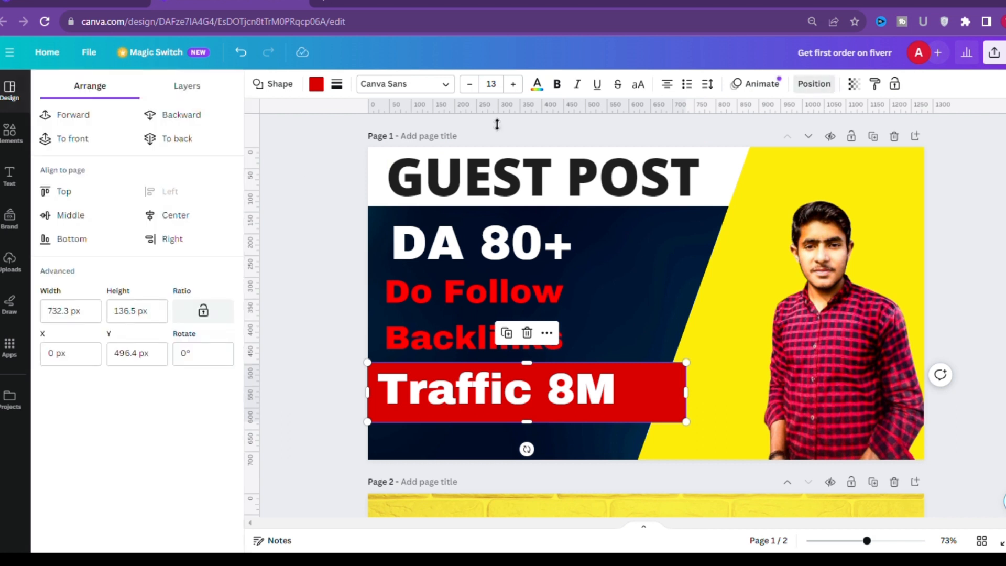
click(220, 122)
Step: Enlarge the Traffic 8M text slightly and centre it vertically in the red banner, and shift the DA 80+ text slightly left
click(610, 405)
mouse_move(613, 419)
mouse_down()
mouse_move(649, 426)
mouse_move(630, 418)
mouse_up()
drag(577, 398, 578, 404)
click(297, 376)
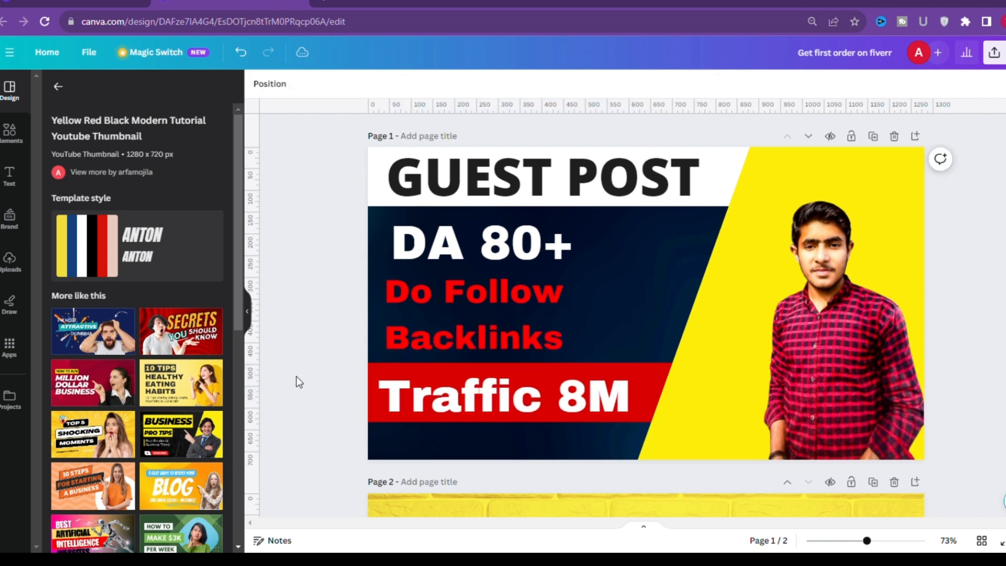
click(473, 251)
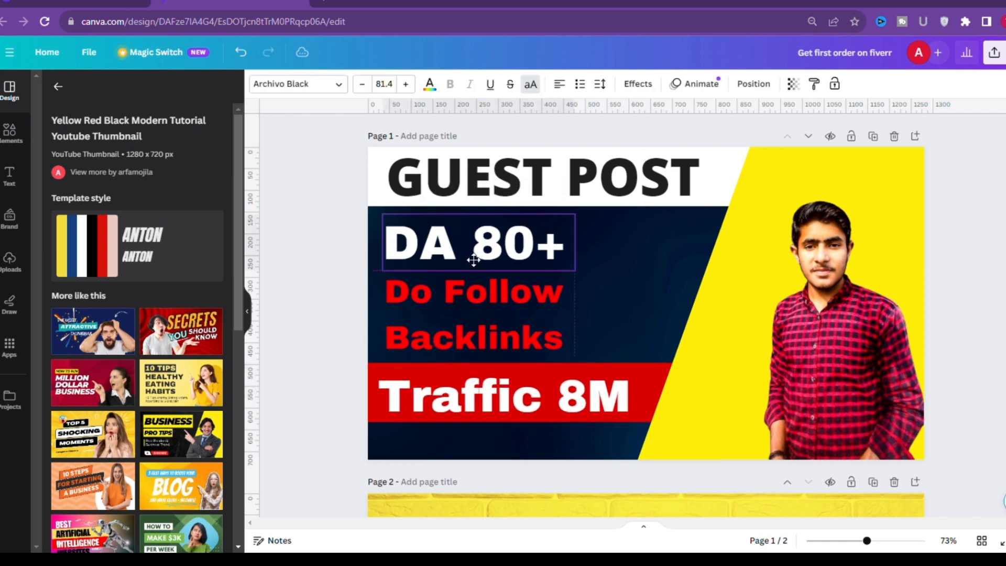
Step: Move the THUMBNAIL text off the black rectangle on page 2 and copy that rectangle onto page 1
scroll(544, 464, down, 5)
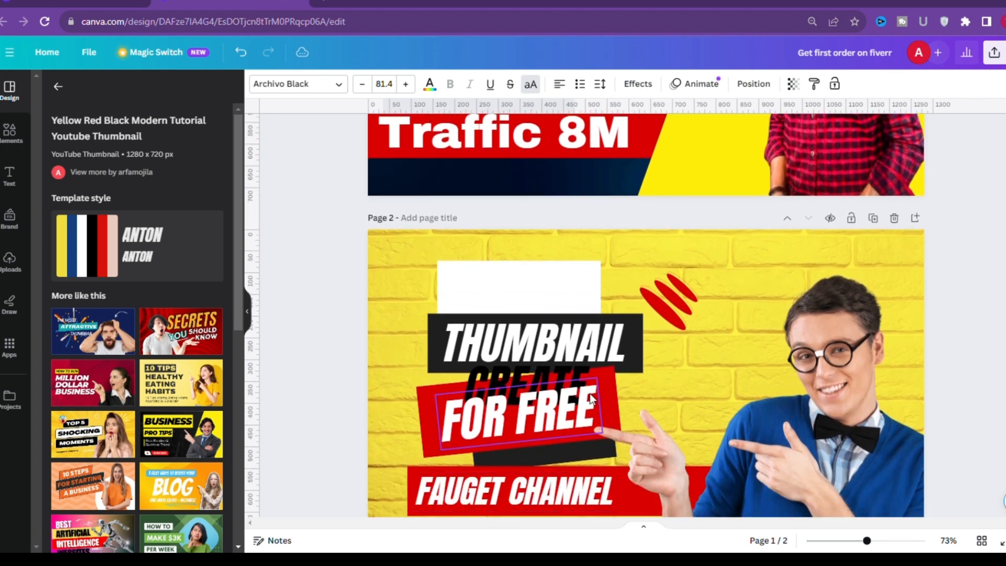
scroll(602, 471, down, 3)
drag(618, 267, 568, 346)
click(573, 262)
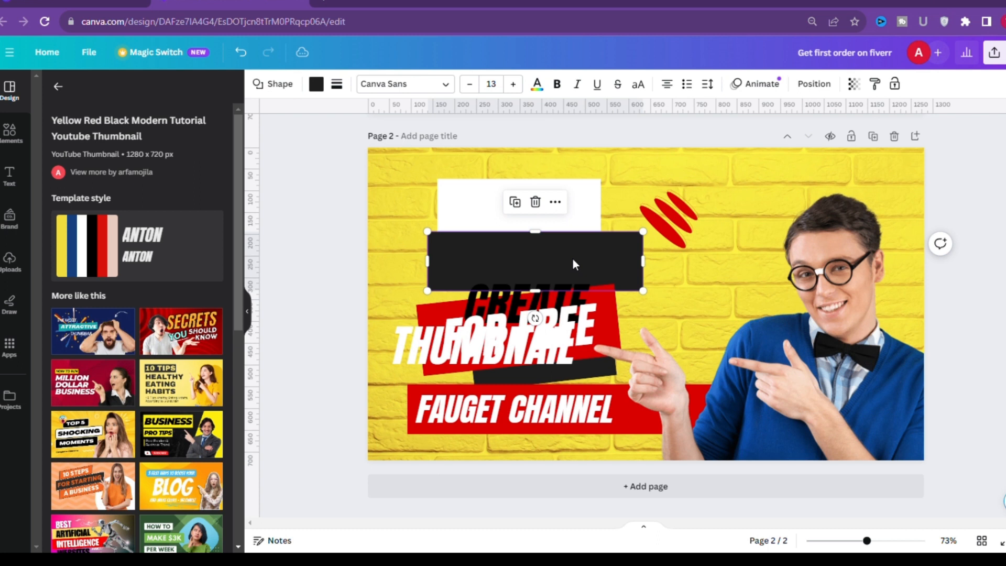
scroll(567, 268, up, 6)
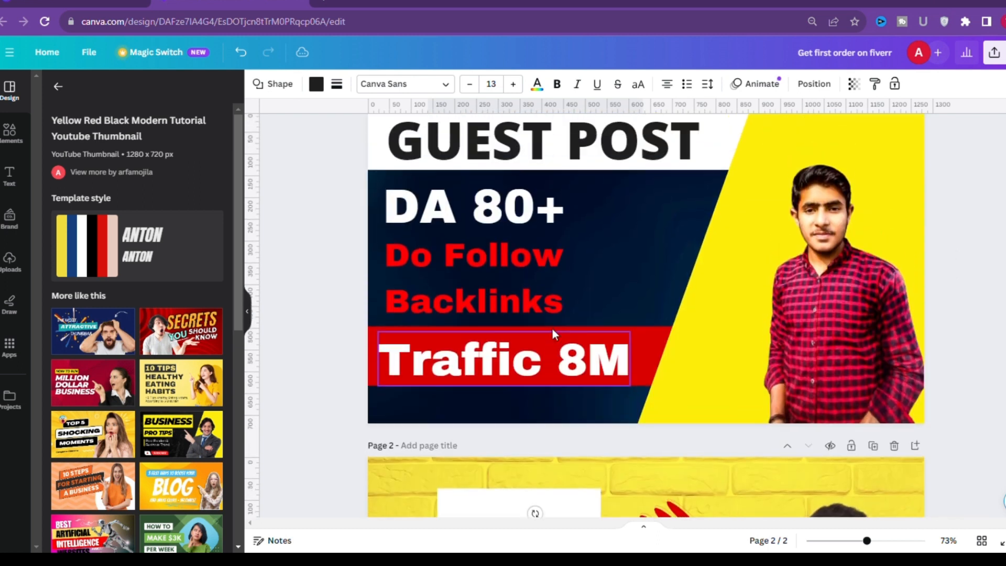
click(599, 306)
key(ctrl+v)
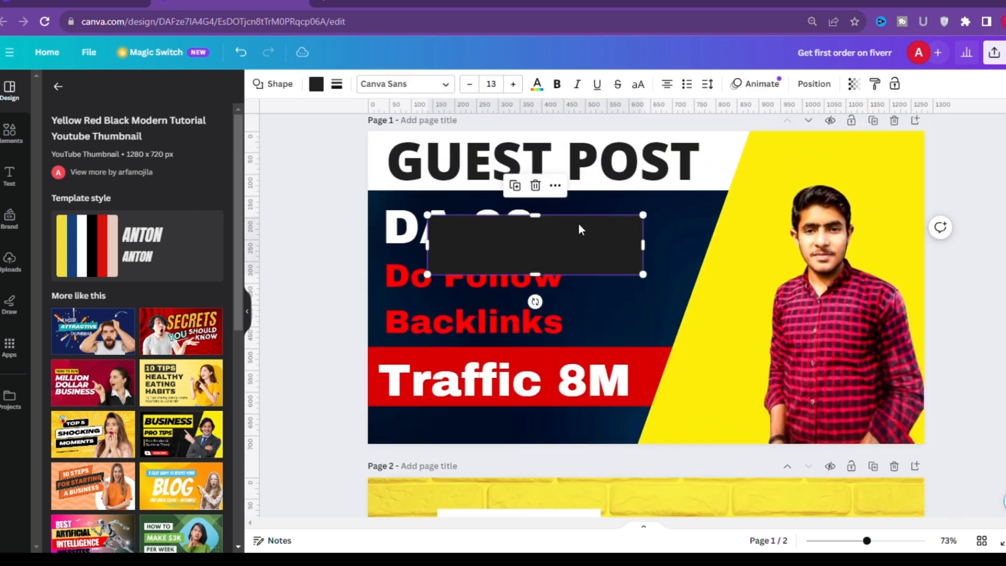
Step: Place the black rectangle over DA 80+ at about X 7.2, Y 155.1 px and send it behind the text
drag(601, 267, 567, 252)
click(659, 267)
click(546, 227)
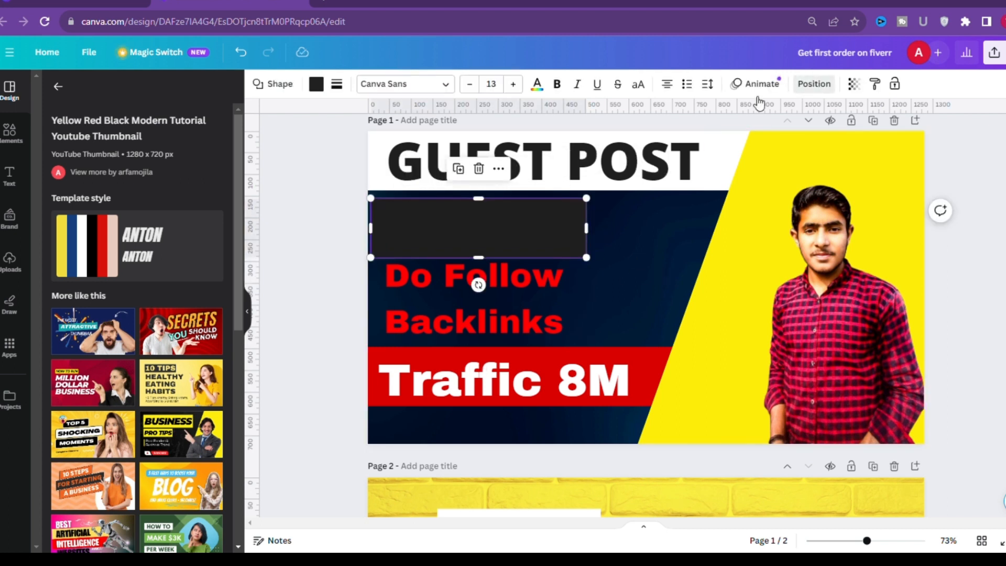
click(814, 84)
click(180, 114)
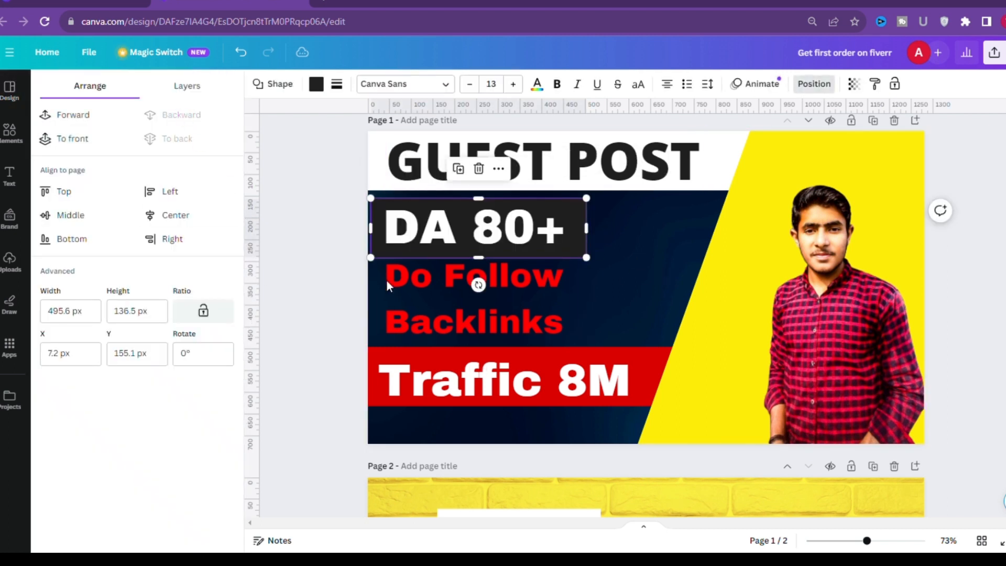
click(623, 243)
click(515, 238)
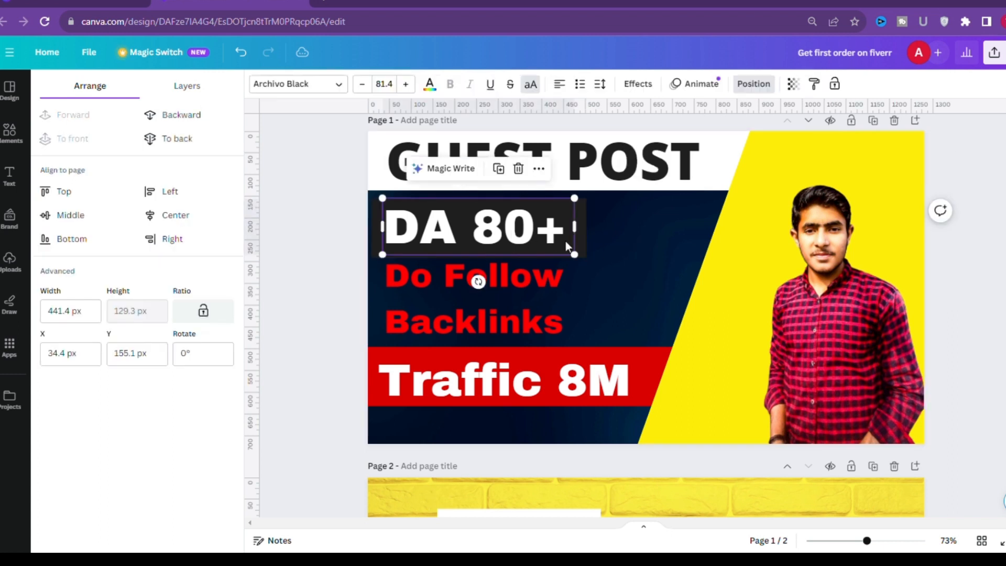
click(593, 257)
Step: Delete page 2 with the yellow brick template from the design
click(526, 313)
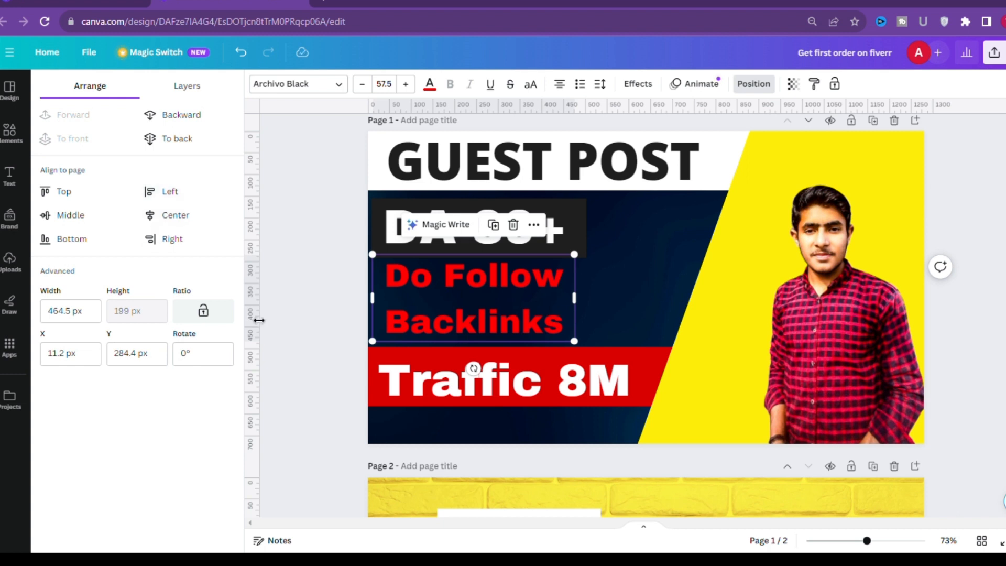
scroll(401, 452, down, 3)
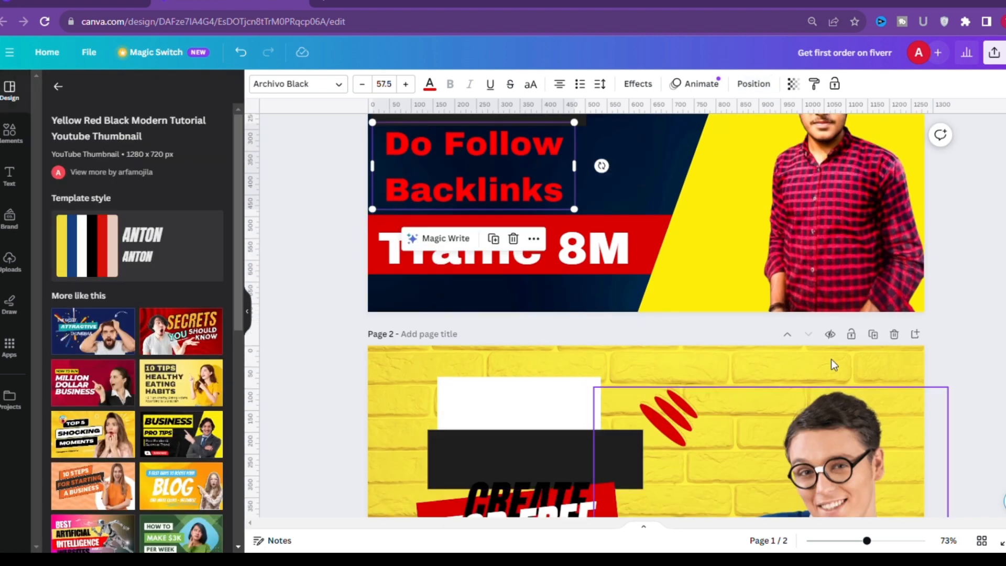
click(896, 334)
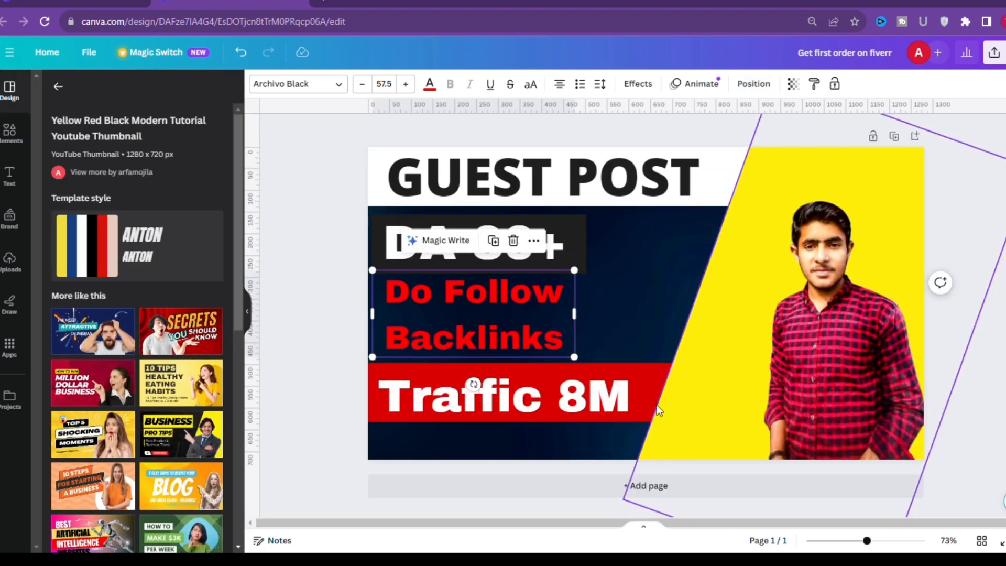
Step: Move the Traffic 8M text and its red rectangle lower on the page and reduce the rectangle's height to fit the text
drag(646, 385, 607, 426)
click(600, 401)
click(644, 413)
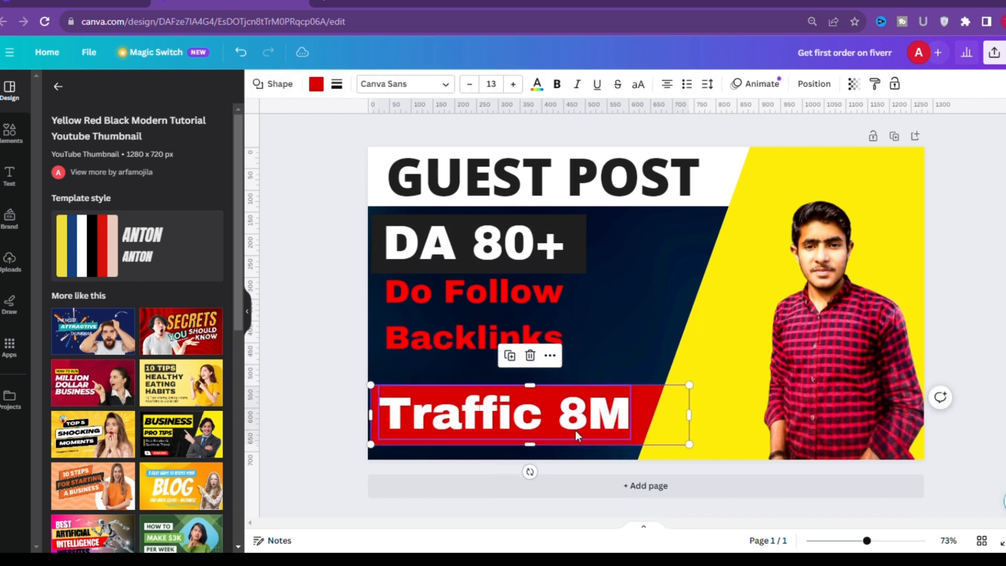
drag(541, 449, 576, 441)
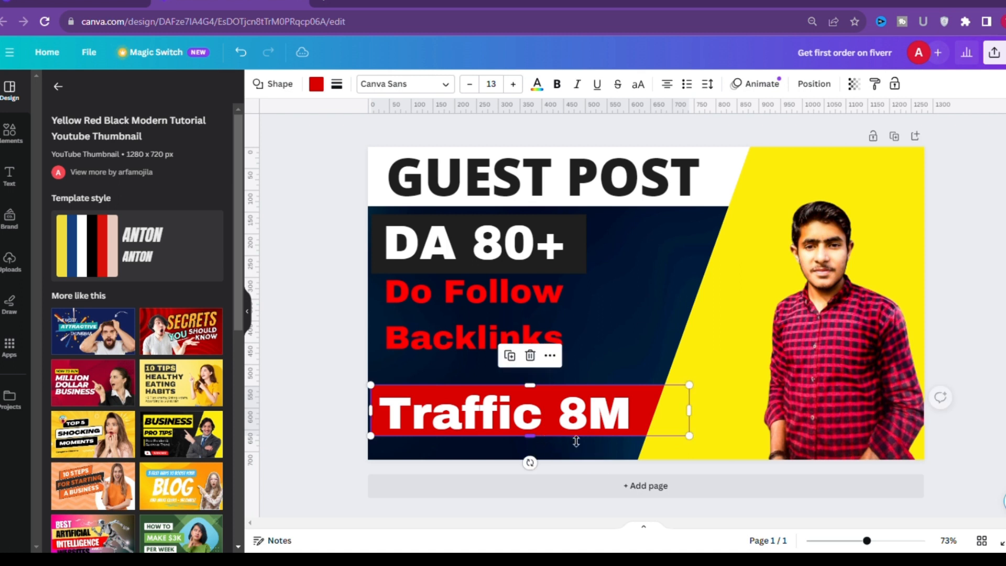
key(shift+Down)
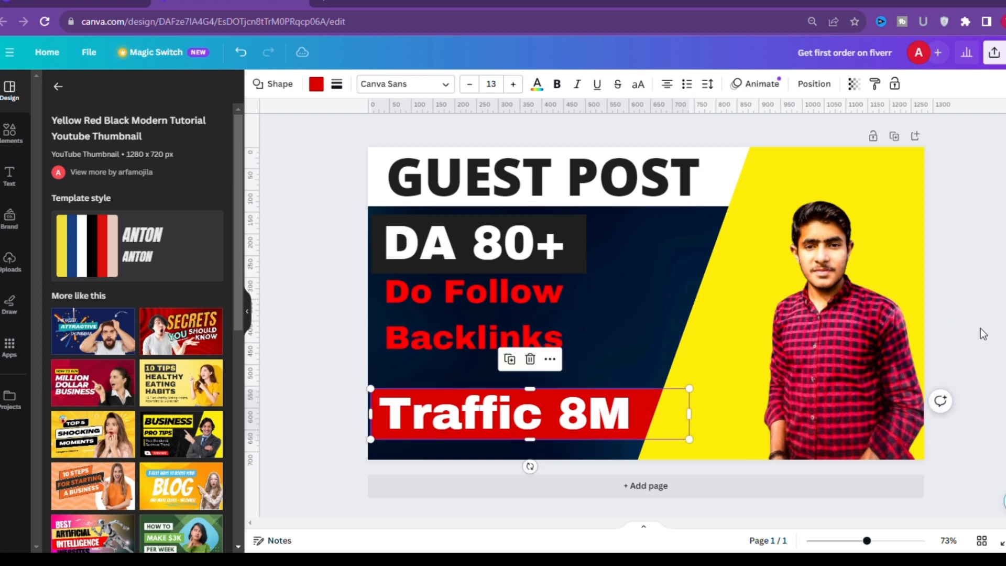
click(980, 328)
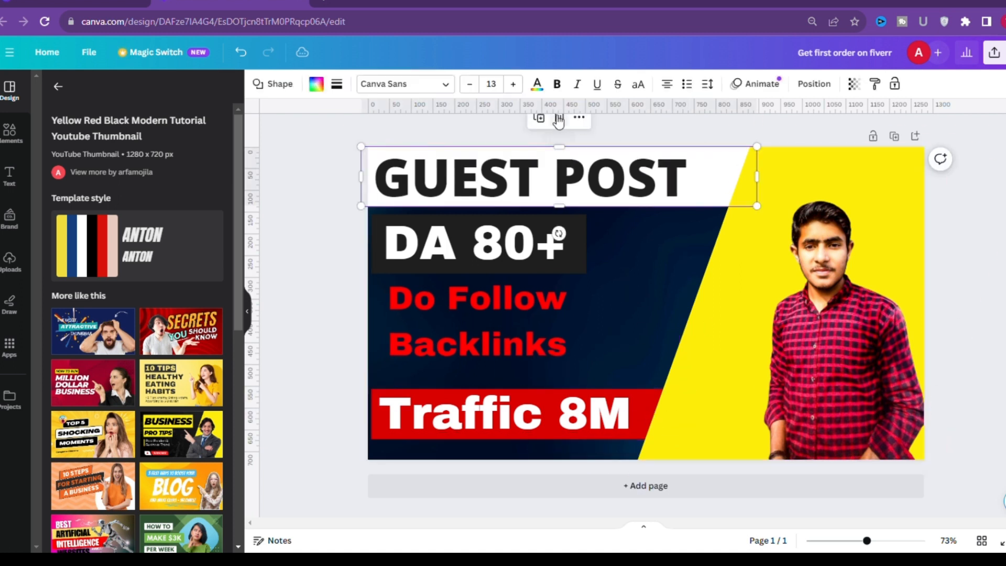
Step: Duplicate the white heading rectangle, place the copy over the Do Follow line and resize it to about 868.1 × 117.4 px
click(540, 122)
drag(543, 199, 505, 312)
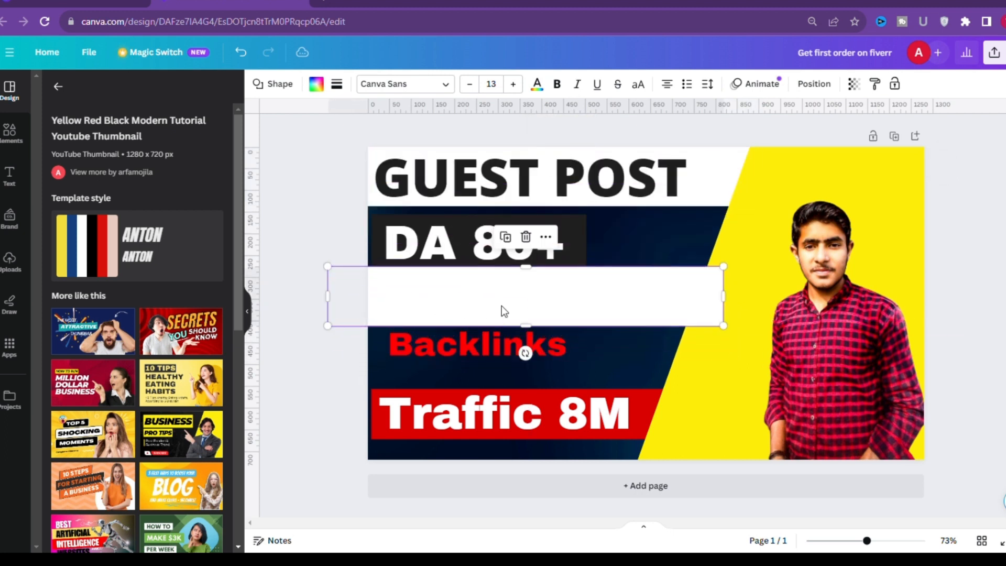
drag(724, 326, 708, 322)
drag(654, 285, 660, 288)
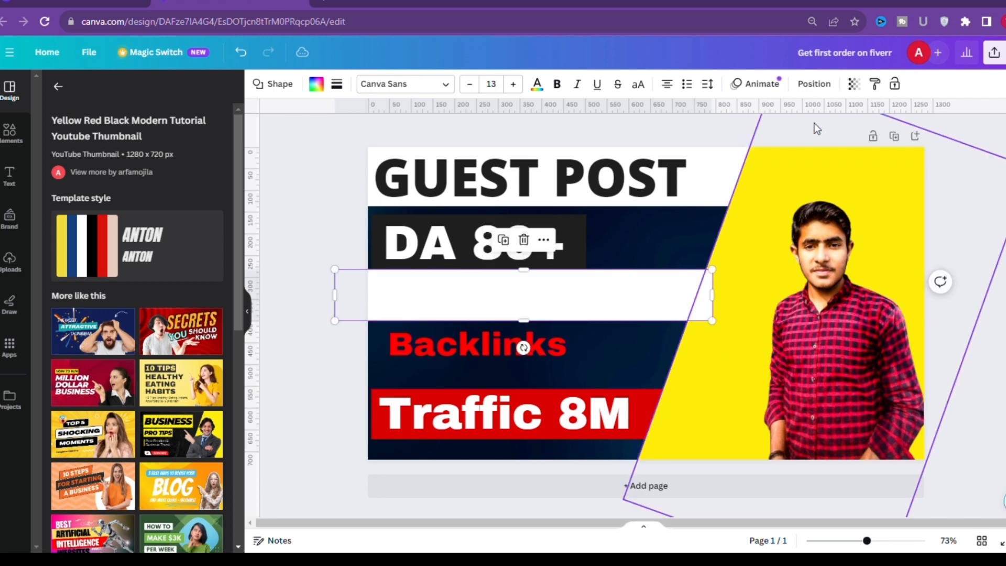
Step: Send the duplicated white rectangle behind the Do Follow text and shift both slightly down below the DA 80+ banner
click(814, 85)
click(211, 119)
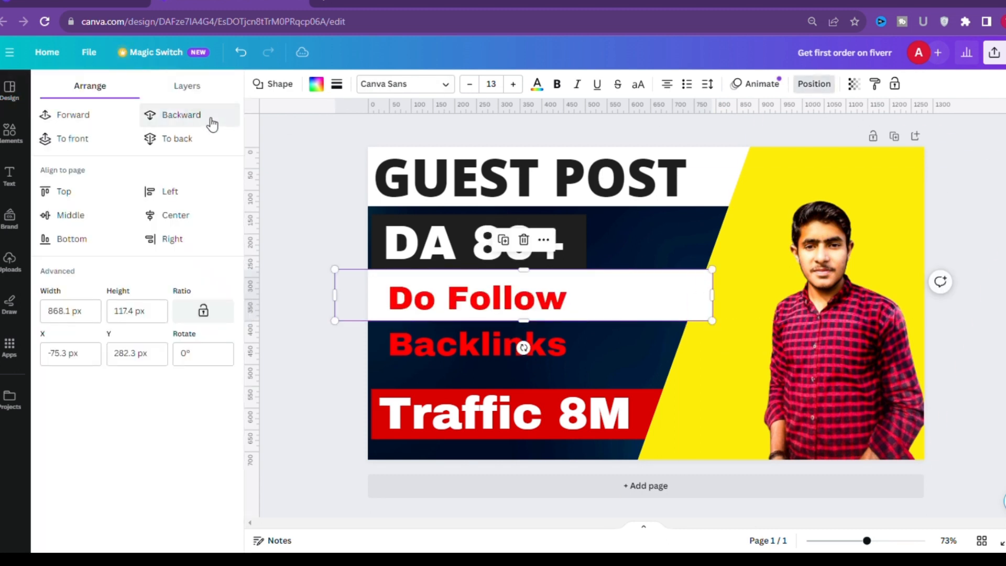
click(211, 120)
click(273, 240)
mouse_move(435, 304)
mouse_down()
mouse_move(445, 313)
mouse_move(447, 299)
mouse_move(439, 316)
mouse_up()
click(459, 304)
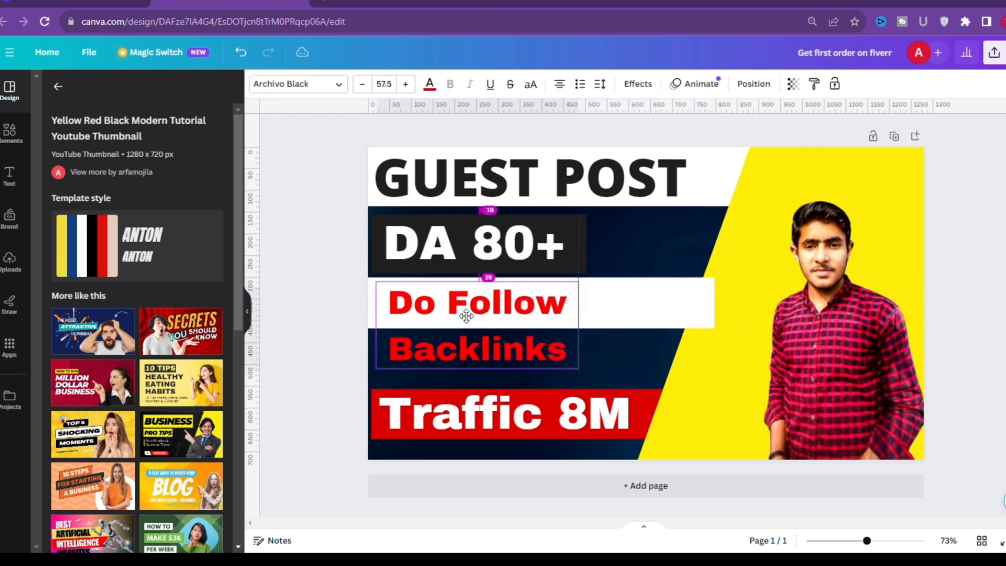
Step: Delete the word Backlinks from the red text so only Do Follow remains
double_click(564, 351)
key(BackSpace)
key(BackSpace)
key(BackSpace)
key(BackSpace)
key(BackSpace)
key(BackSpace)
key(BackSpace)
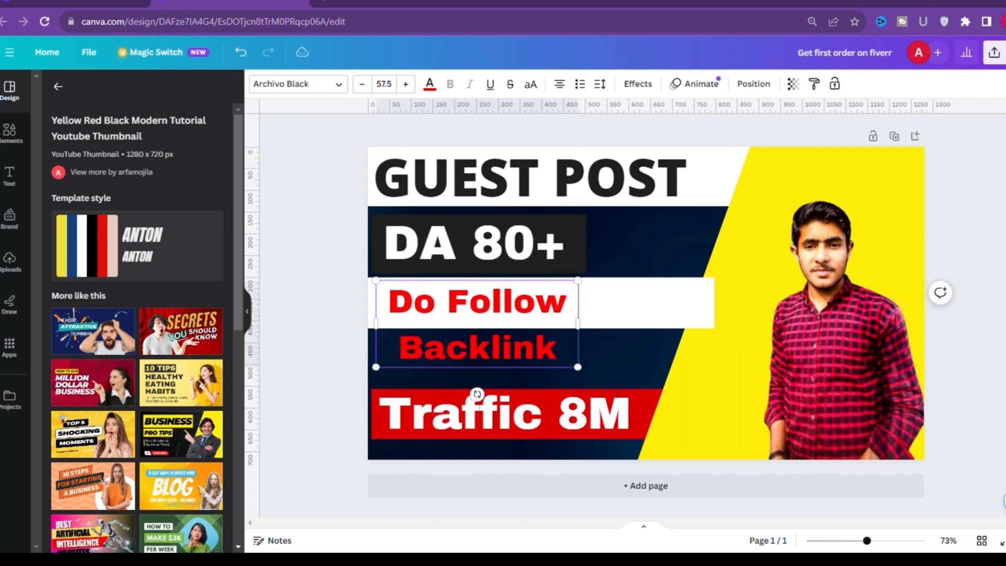
key(BackSpace)
key(BackSpace)
key(BackSpace)
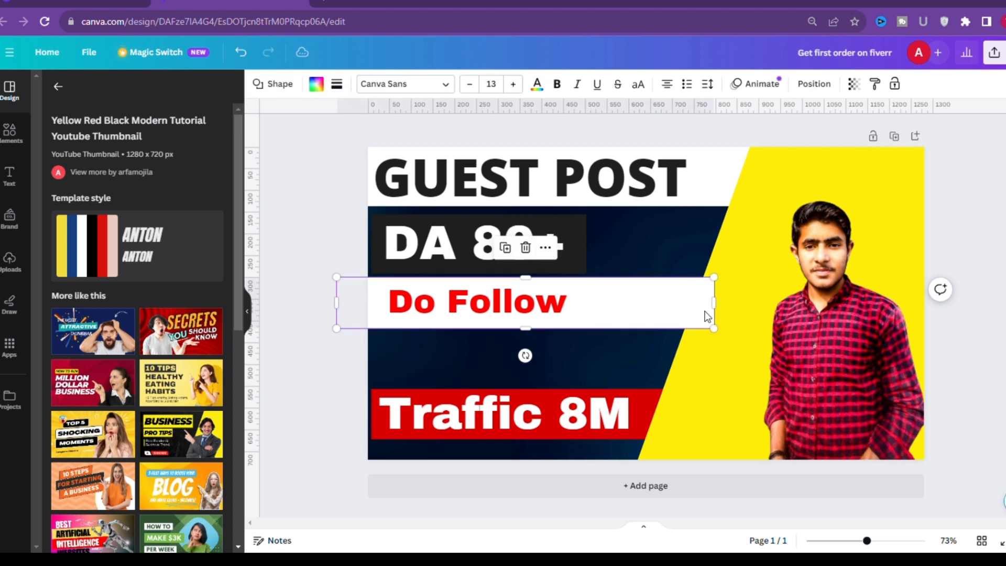
Step: Narrow the white rectangle behind Do Follow slightly and send it behind the slanted yellow shape
mouse_move(714, 304)
mouse_down()
mouse_move(700, 309)
mouse_move(710, 303)
mouse_up()
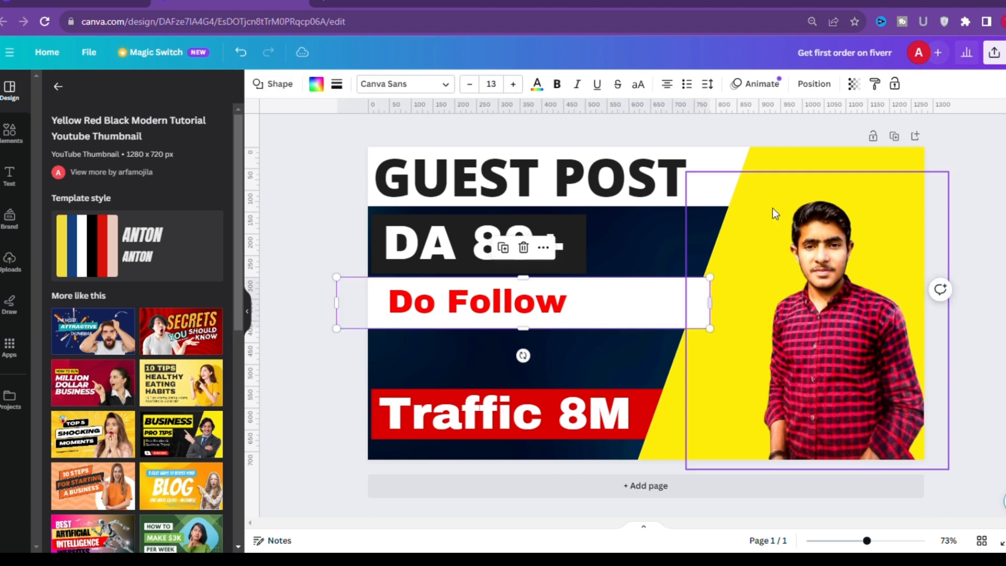
click(814, 85)
click(173, 115)
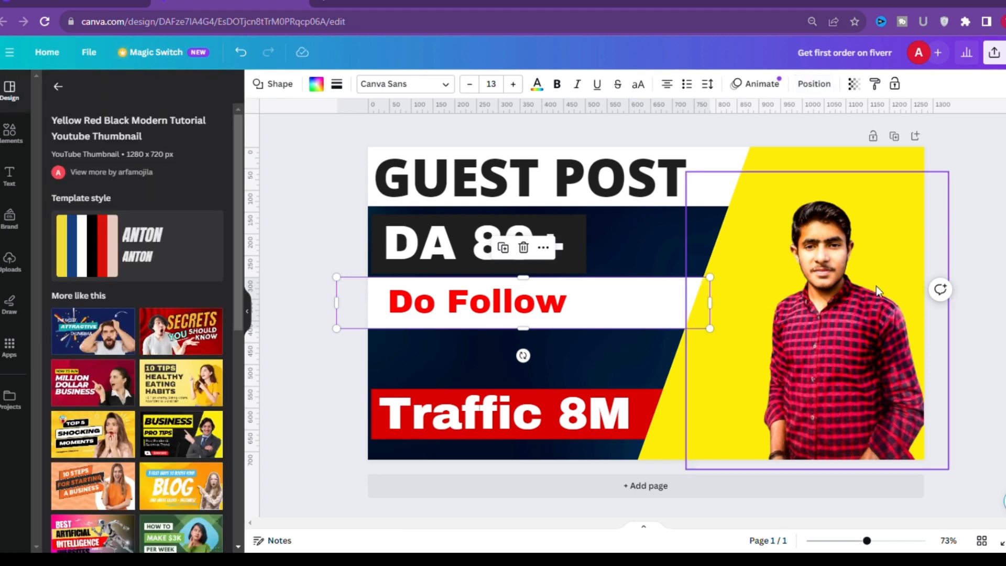
Step: Enlarge the Do Follow text and extend the white rectangle's height downward to fit it
click(514, 353)
drag(514, 316, 610, 331)
click(642, 322)
drag(525, 338, 525, 342)
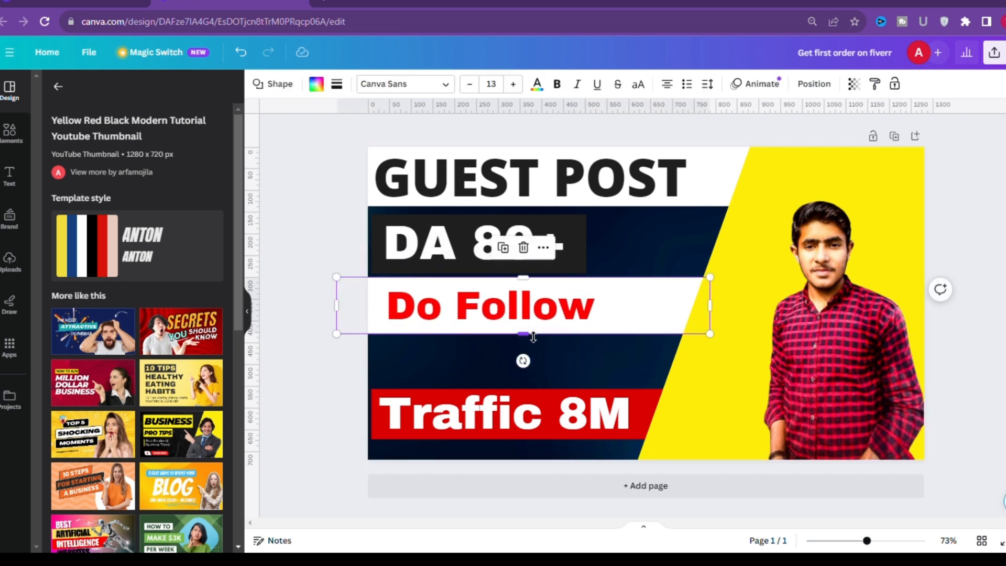
click(1001, 341)
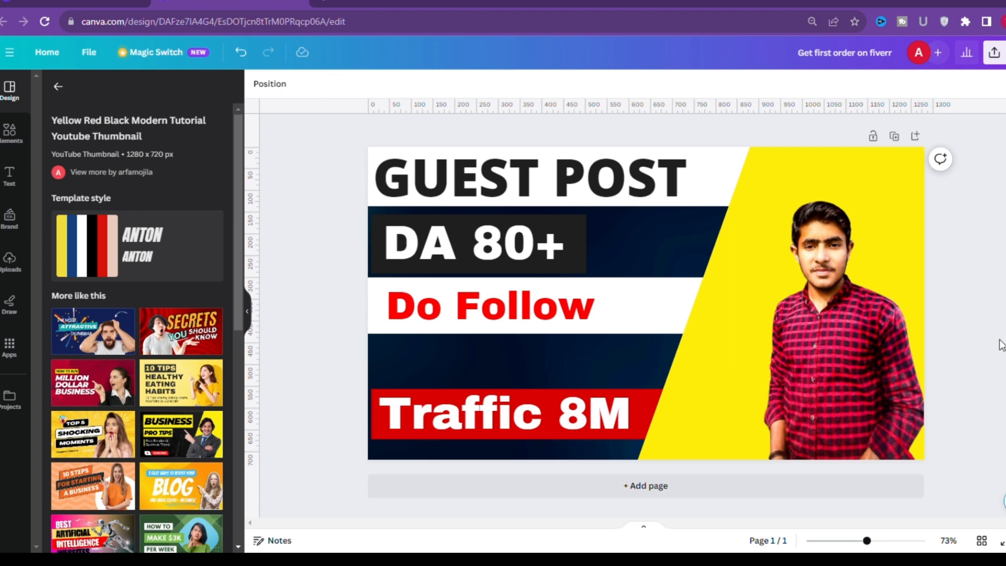